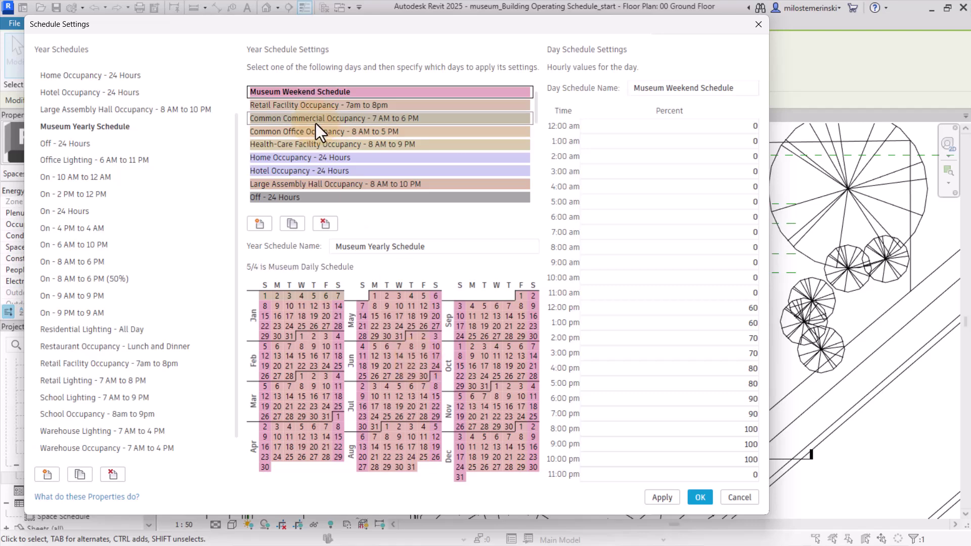
- Apply the Off - 24 Hours day schedule to January 1–7 of Museum Yearly Schedule
scroll(315, 124, down, 1)
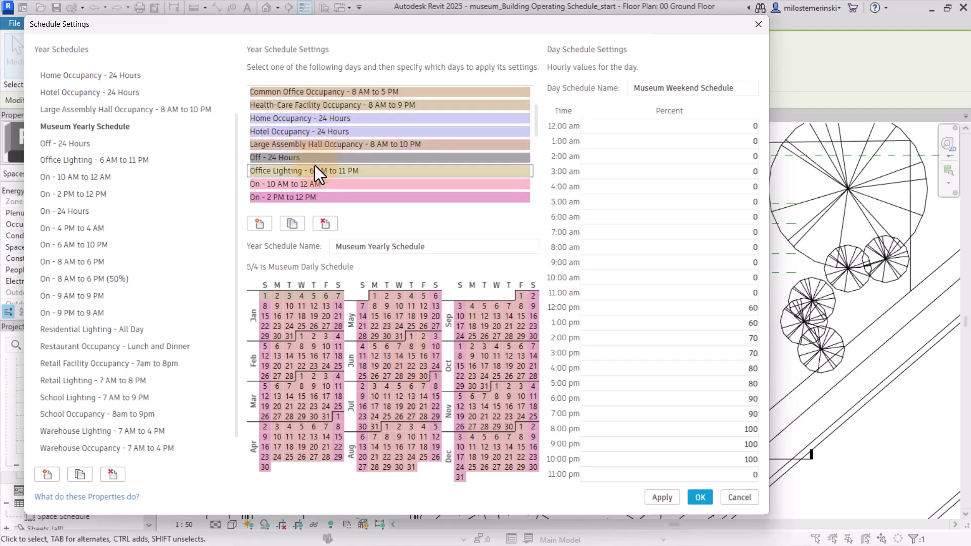
click(278, 156)
drag(265, 297, 336, 298)
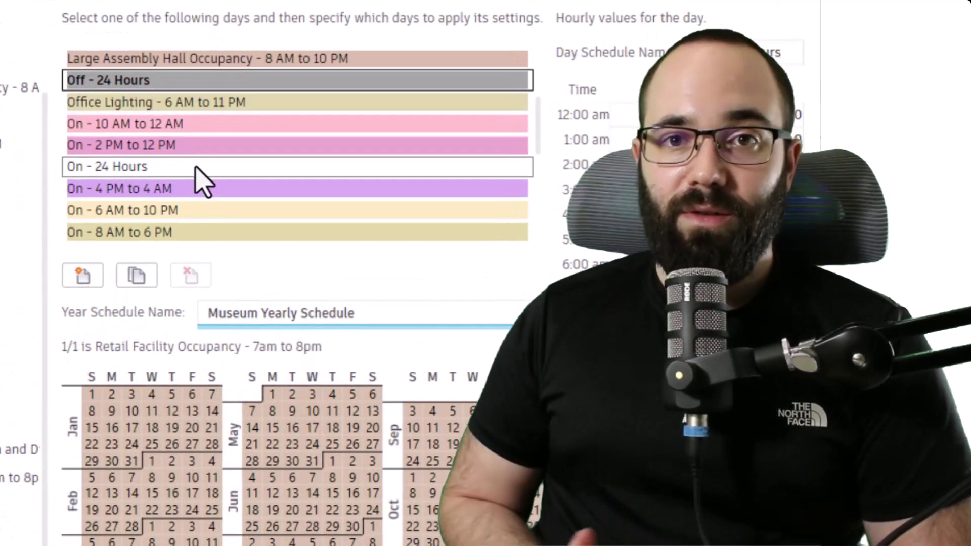
- Scroll through Analysis Report 1's OpenStudio Results annual overview with heating and cooling charts
scroll(202, 183, down, 4)
scroll(132, 172, up, 4)
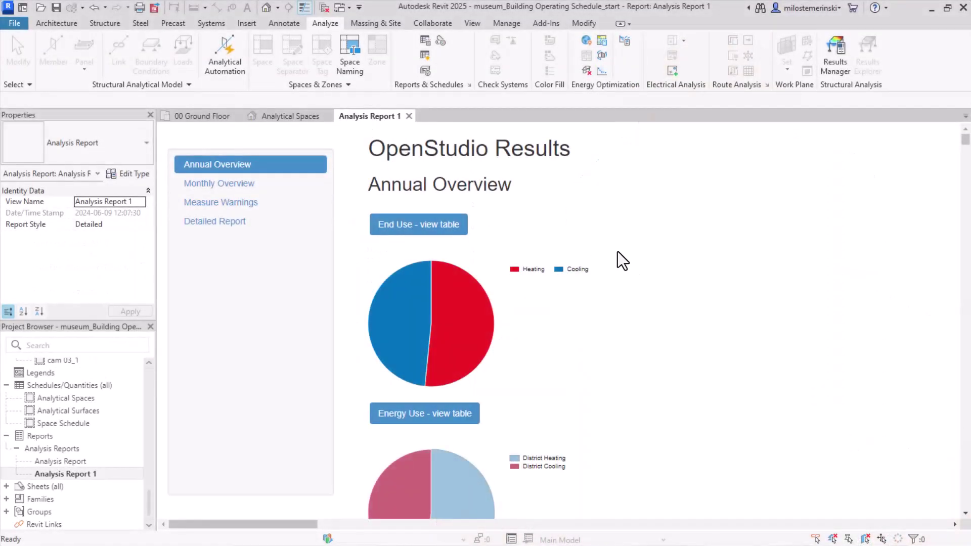
- Scroll down the analysis report through the Monthly Overview and Detailed Report
scroll(582, 238, down, 10)
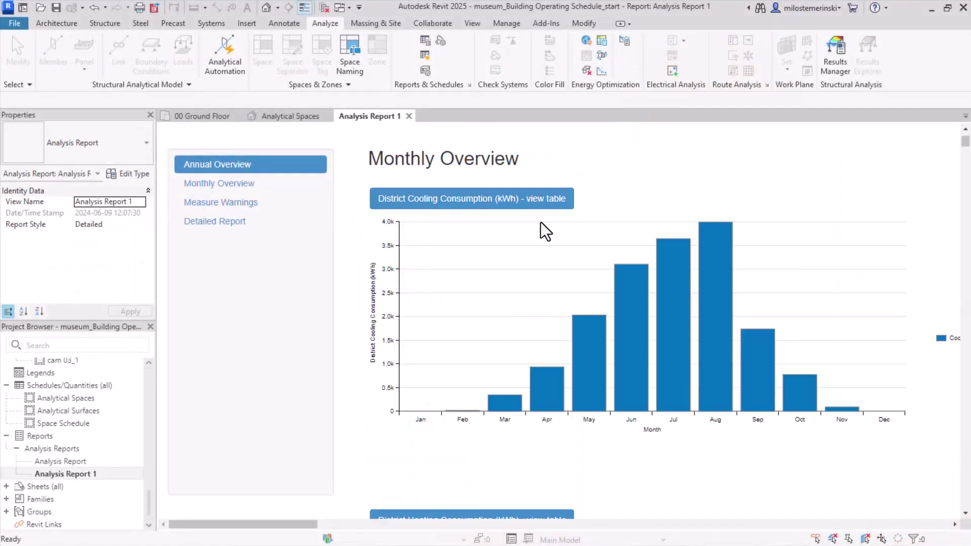
scroll(540, 227, down, 15)
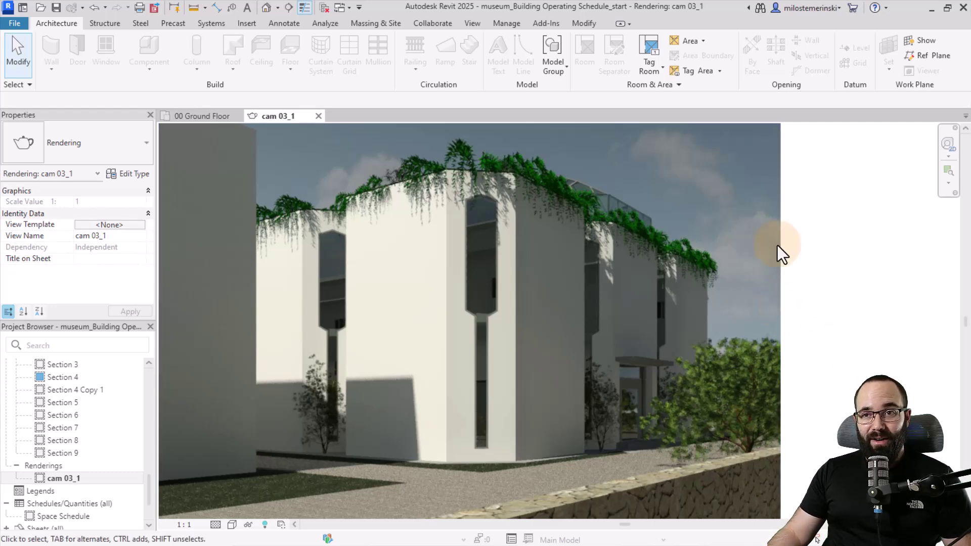
- Close the cam 03_1 rendering and select, then deselect, Space 8 on 00 Ground Floor
click(319, 116)
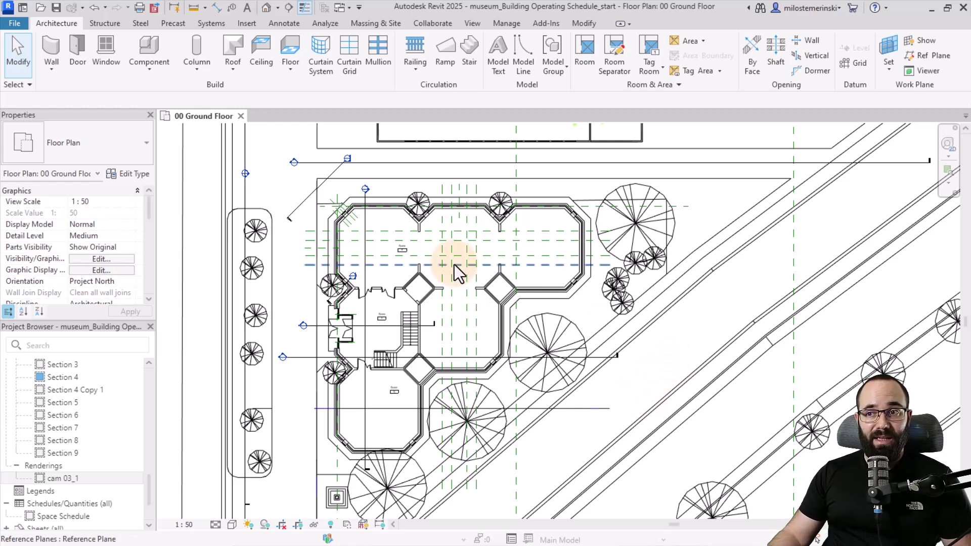
scroll(375, 262, up, 2)
click(381, 287)
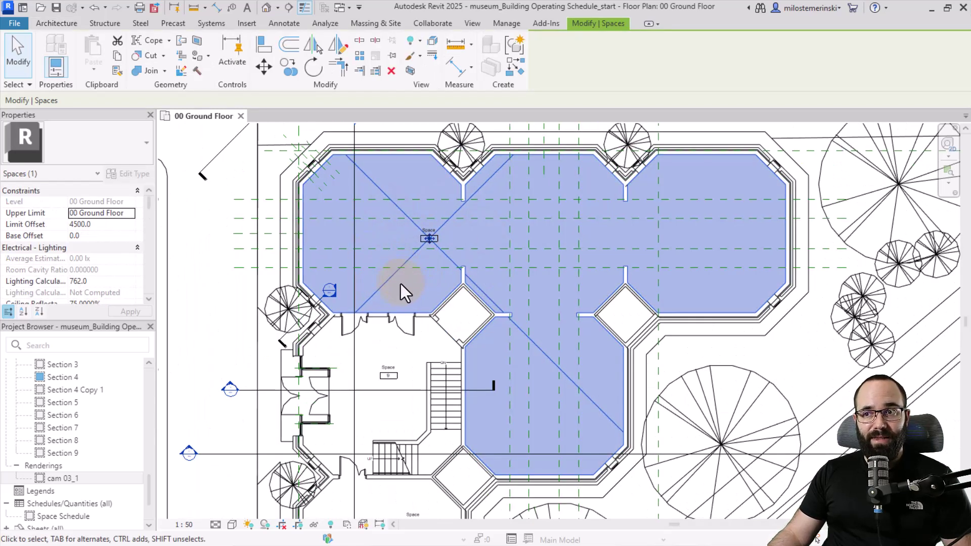
scroll(425, 238, up, 3)
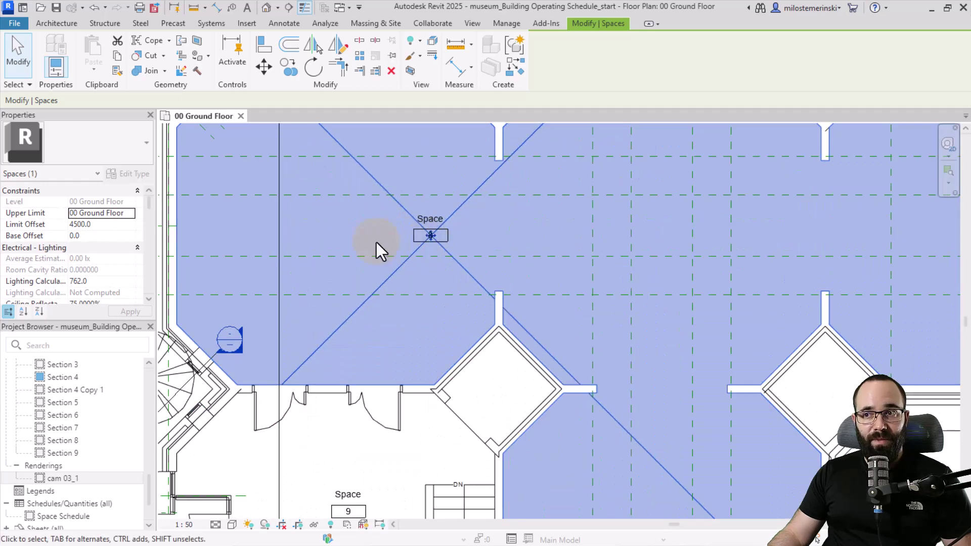
click(401, 239)
click(394, 268)
click(381, 228)
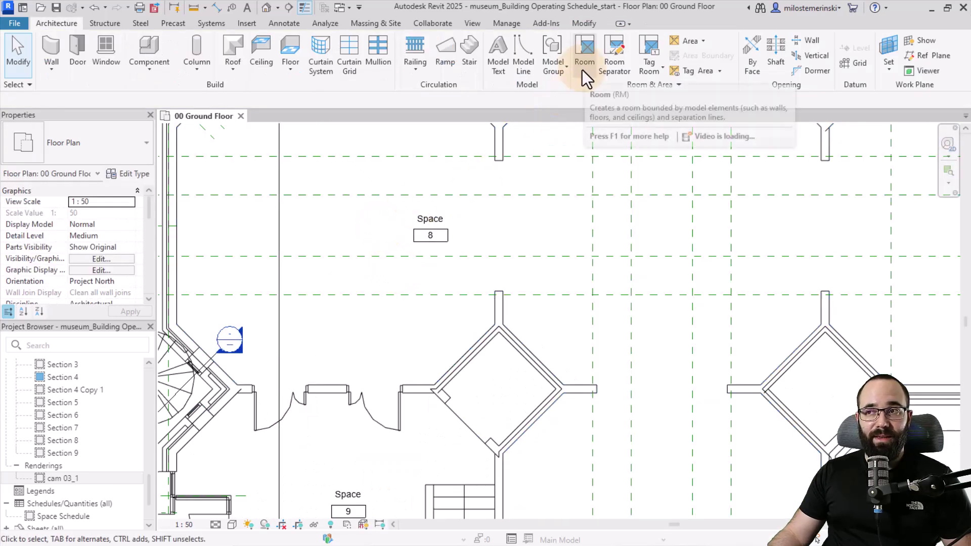
click(335, 24)
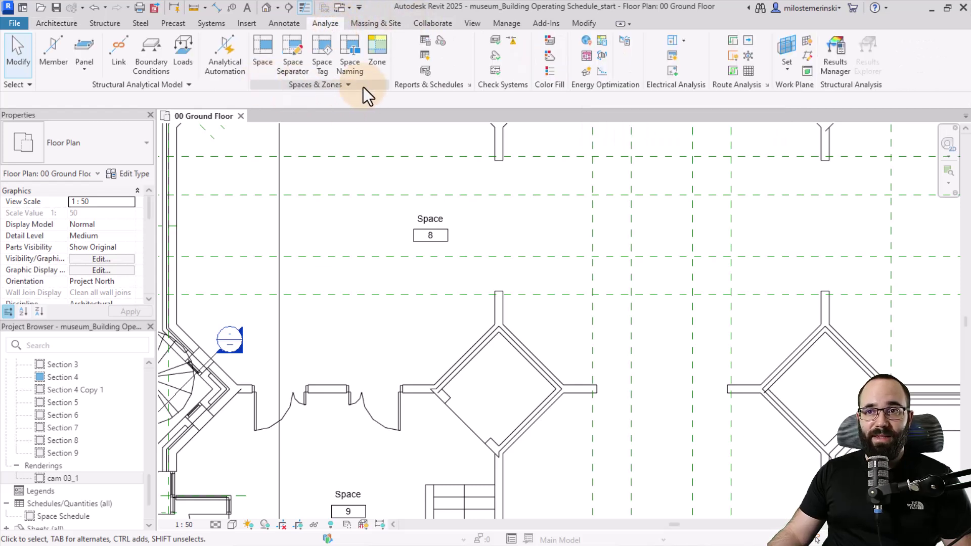
- Cancel new Space placement and select the large T-shaped Space 8 exhibition space
click(261, 65)
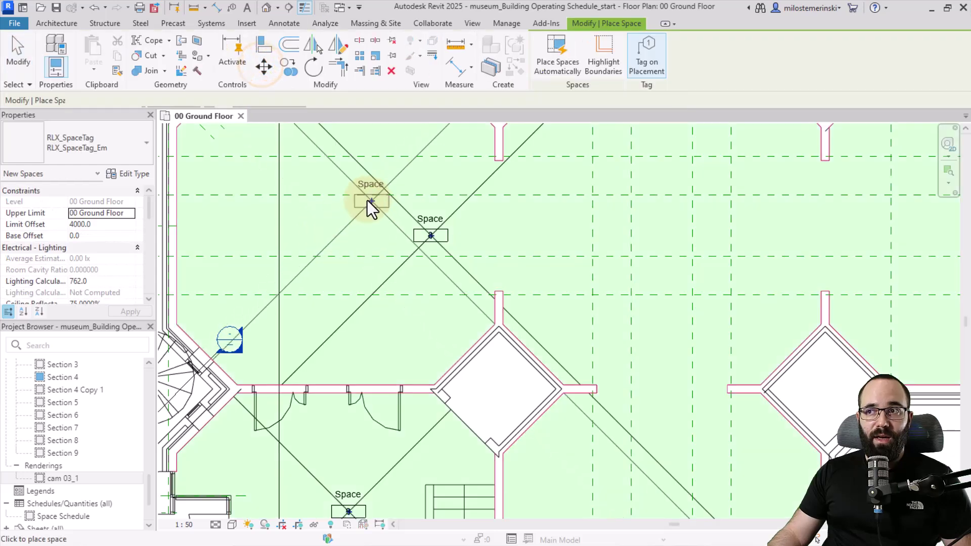
scroll(335, 250, down, 4)
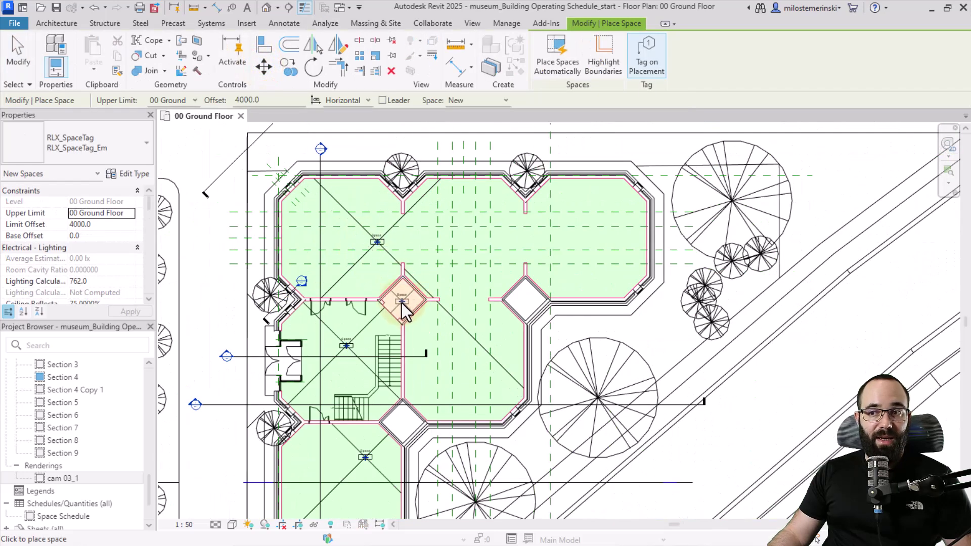
key(Escape)
key(Escape)
click(343, 272)
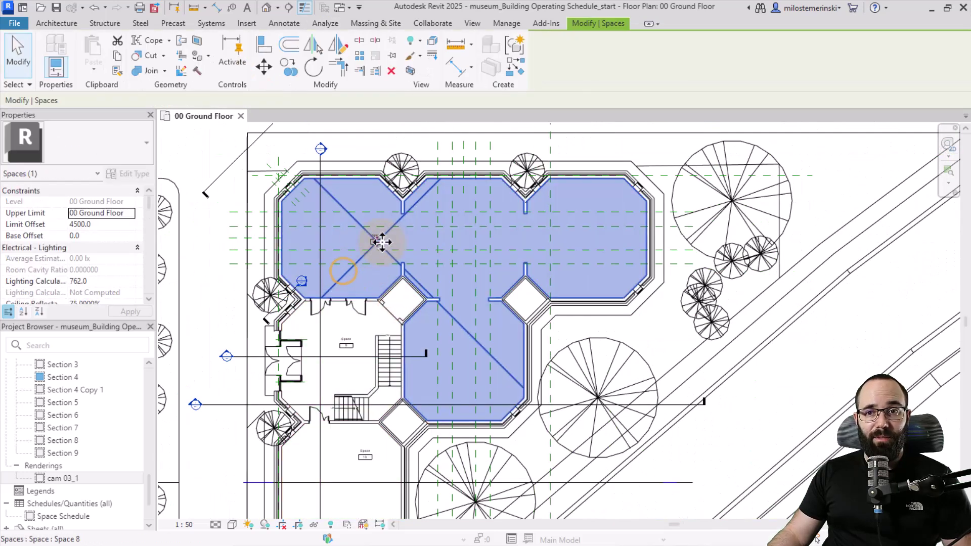
scroll(376, 241, up, 1)
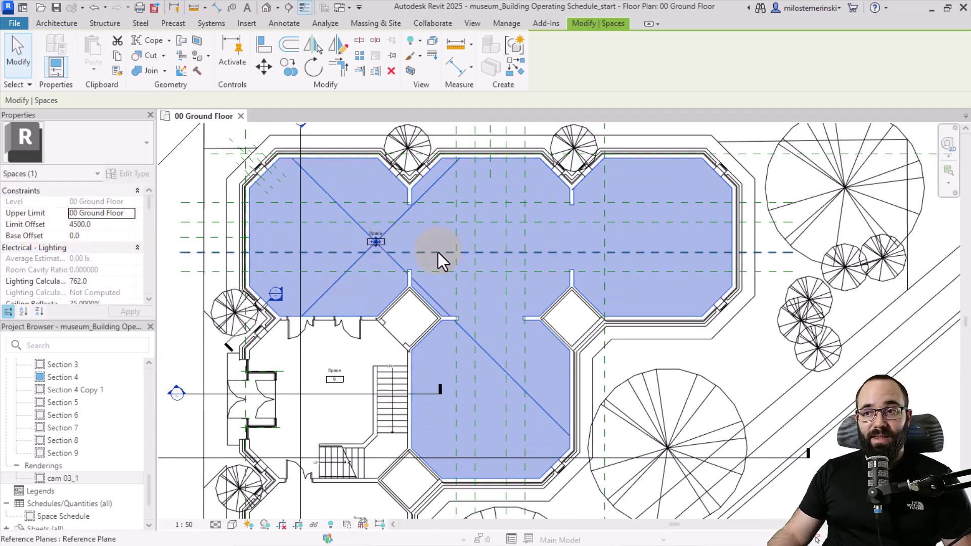
middle_drag(438, 252, 440, 255)
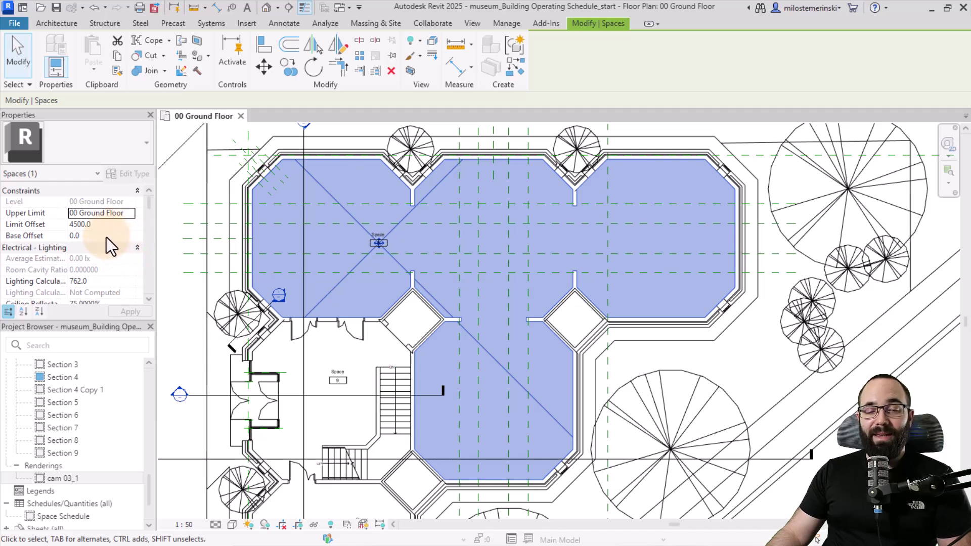
- Open Space Type Settings from Space 8's Energy Analysis Space Type value, currently <Building>
scroll(109, 242, down, 6)
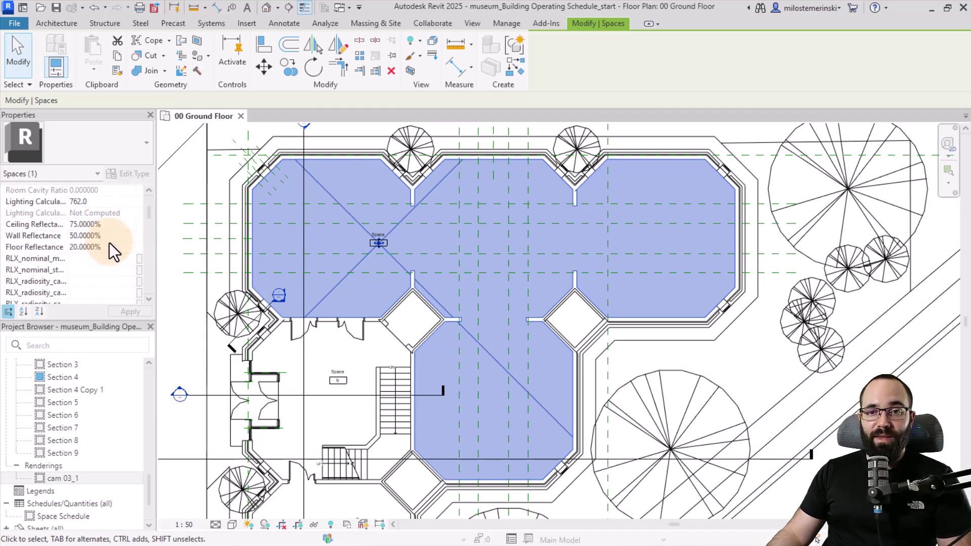
scroll(109, 243, up, 3)
scroll(111, 244, down, 5)
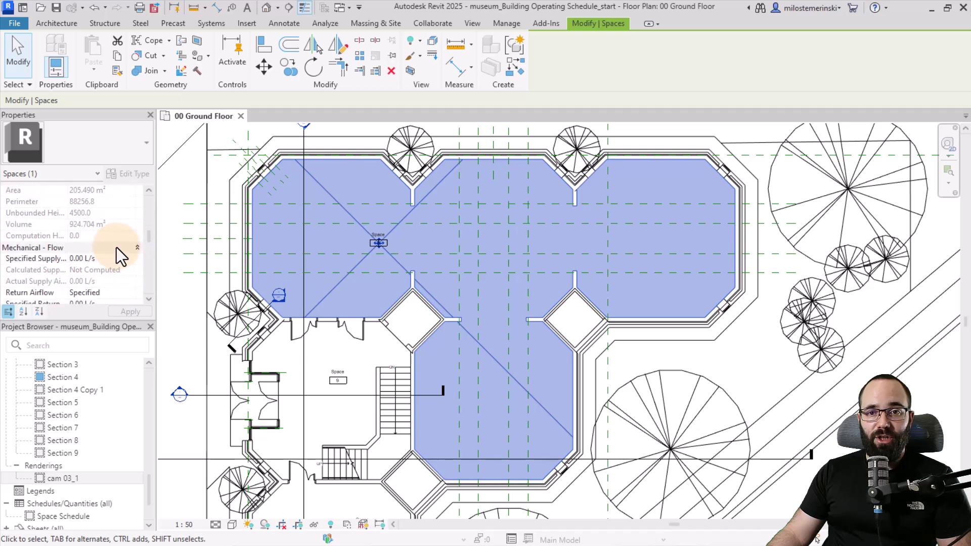
scroll(116, 235, down, 8)
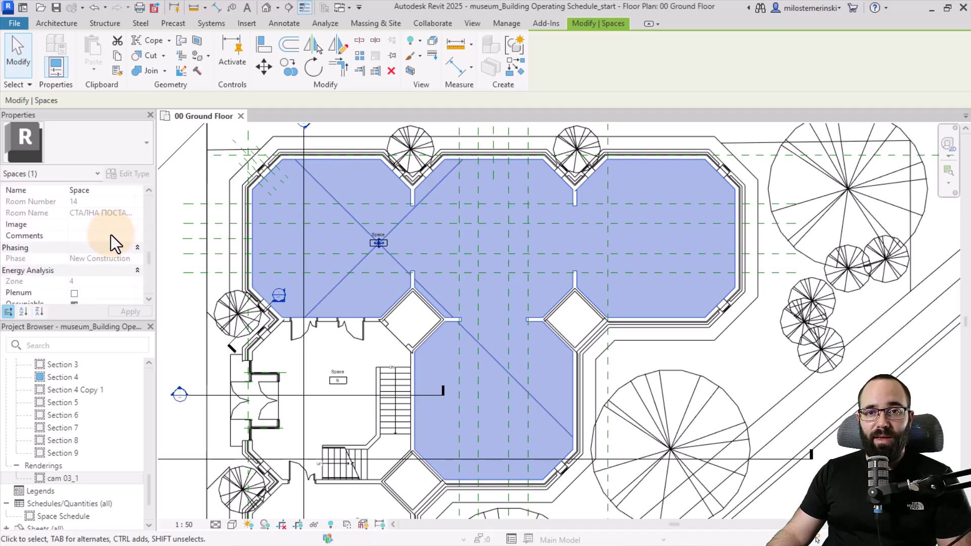
scroll(110, 234, up, 1)
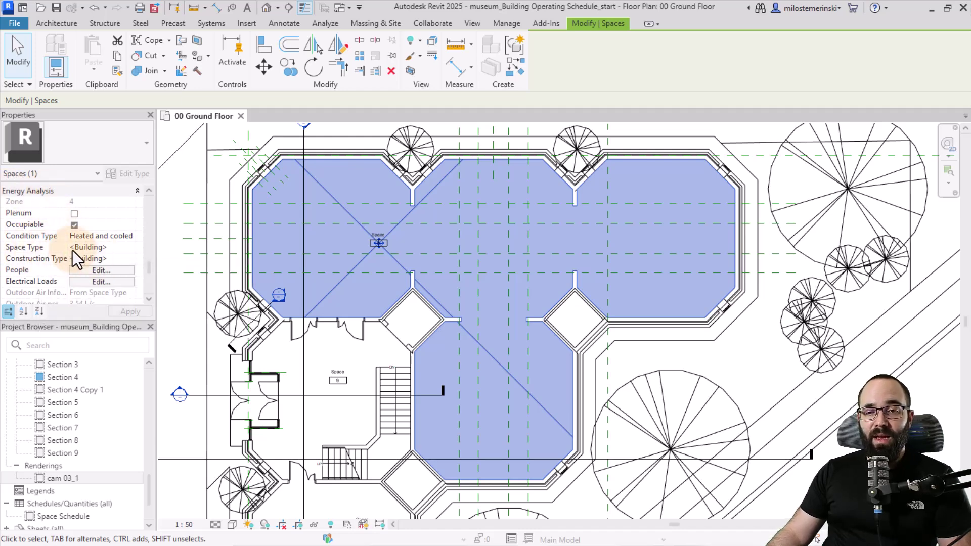
click(115, 248)
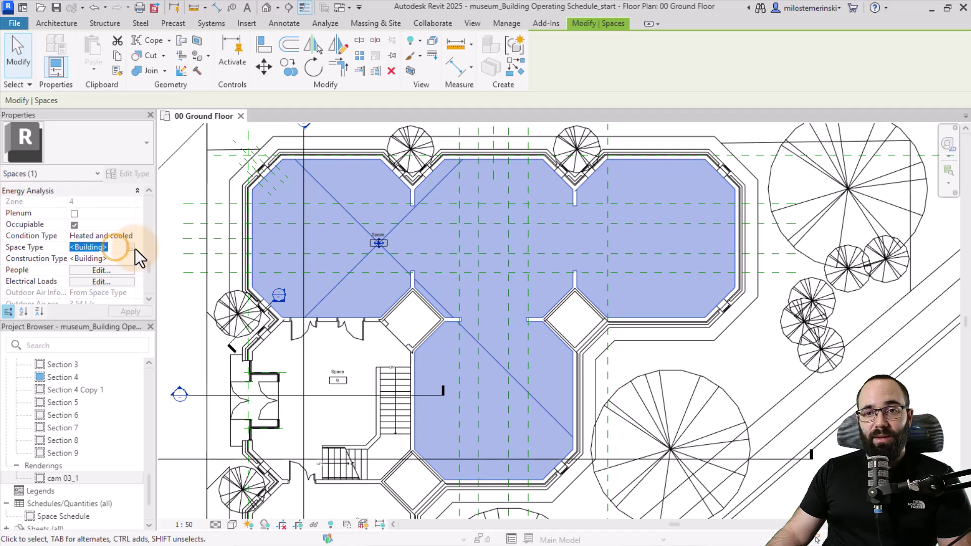
click(130, 247)
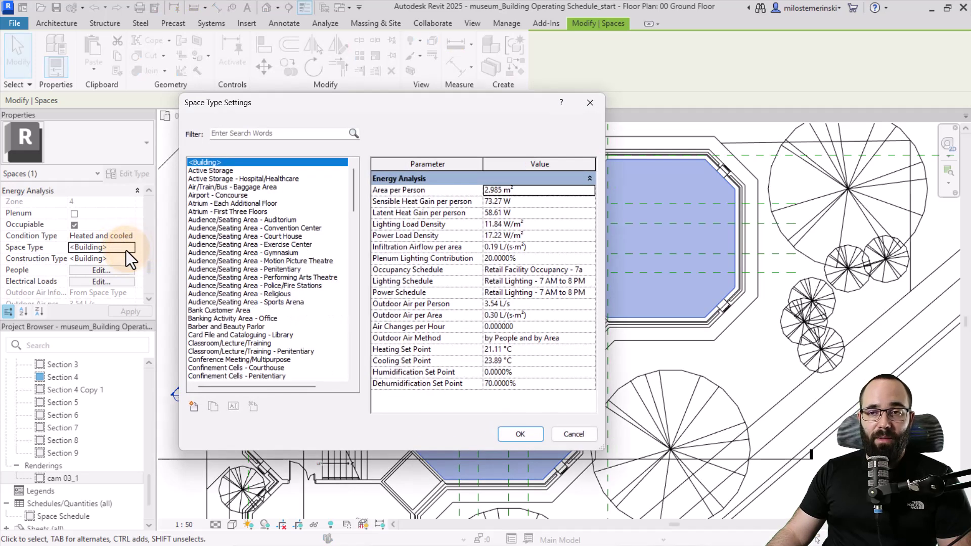
- Choose General Exhibition - Museum and open its Retail Facility Occupancy - 7am to 8pm occupancy schedule
click(221, 102)
drag(221, 102, 220, 108)
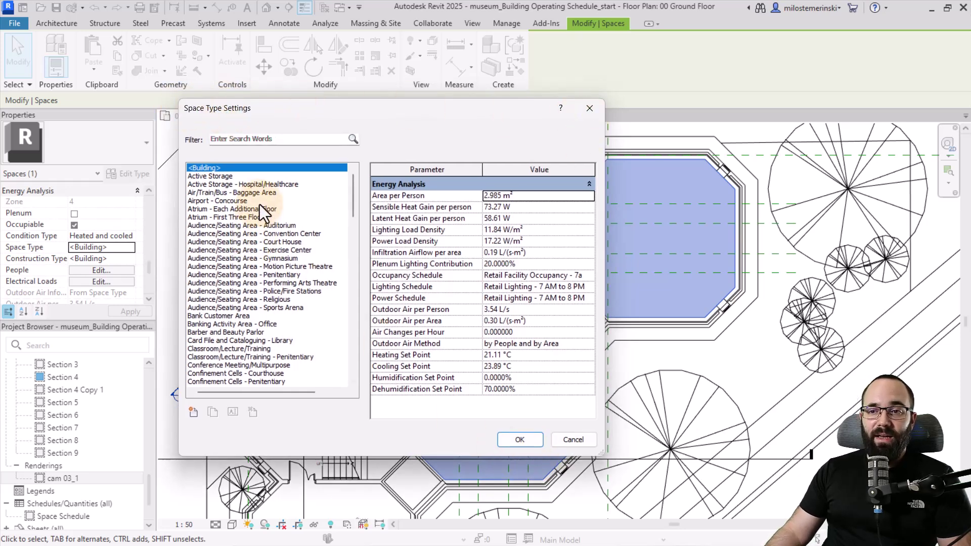
scroll(251, 237, down, 3)
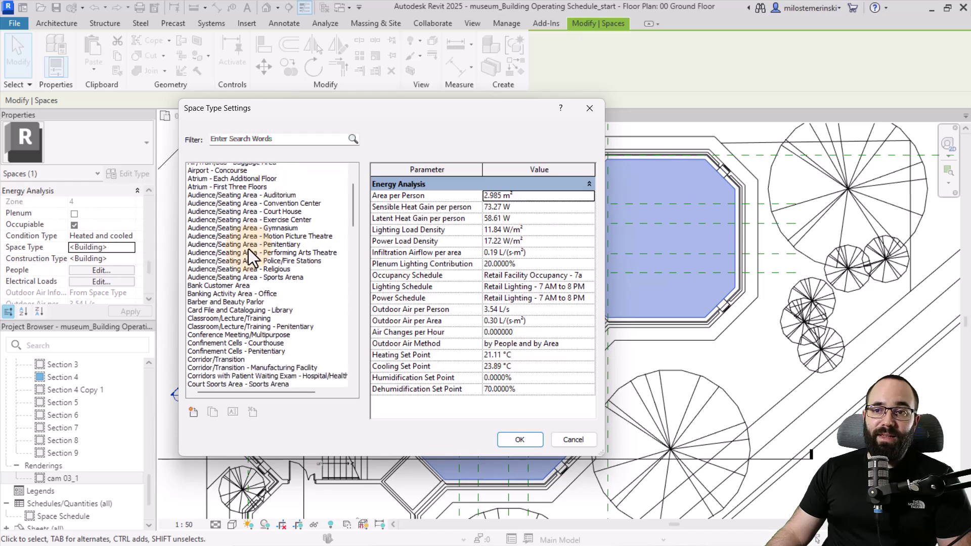
scroll(248, 253, down, 4)
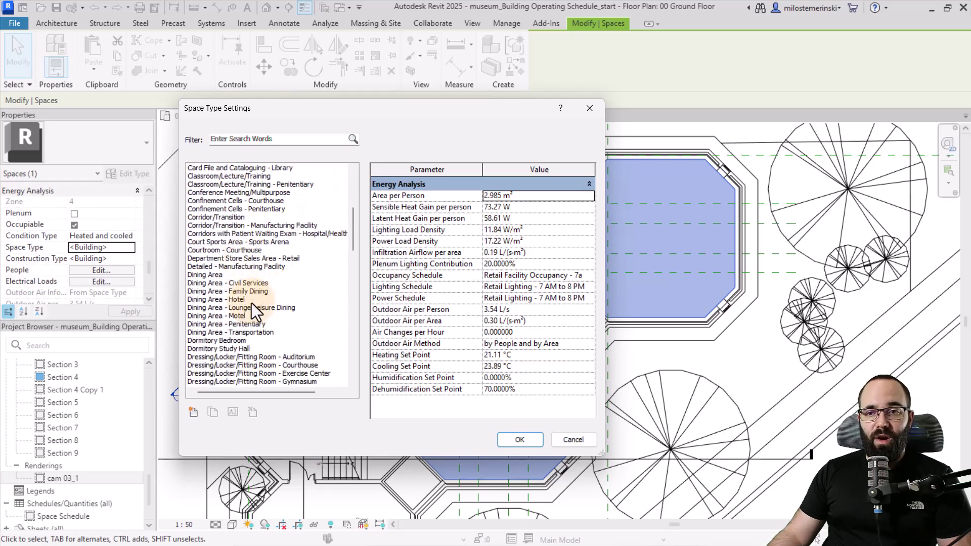
scroll(261, 293, up, 7)
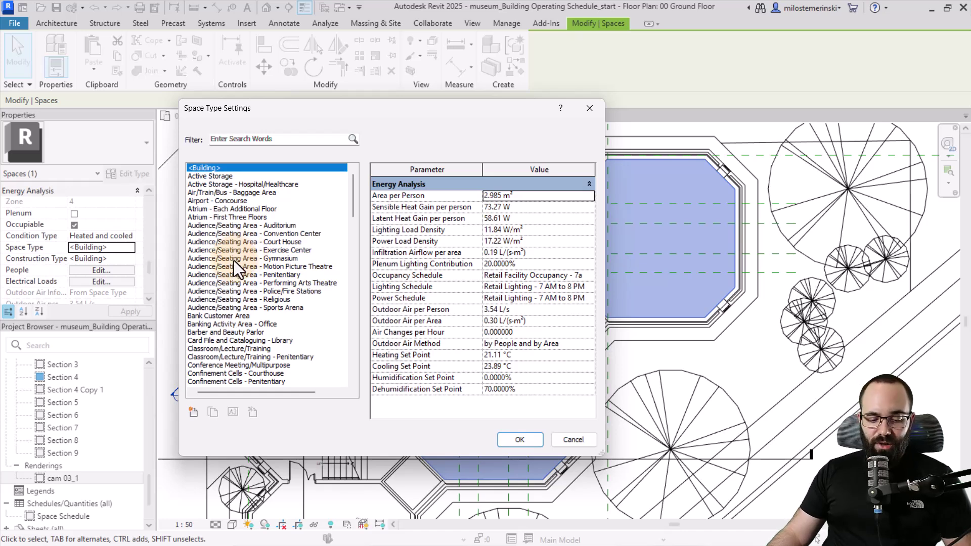
key(g)
scroll(244, 274, down, 2)
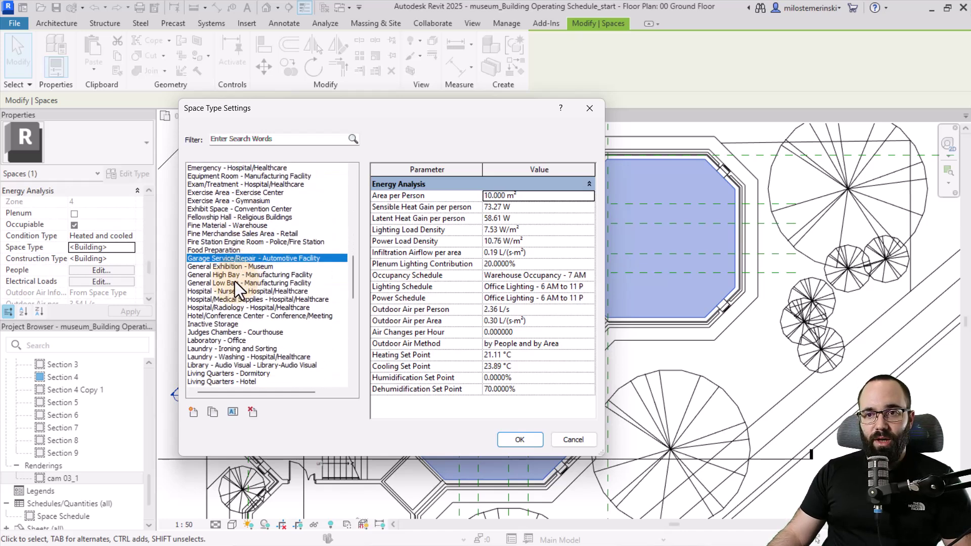
click(221, 267)
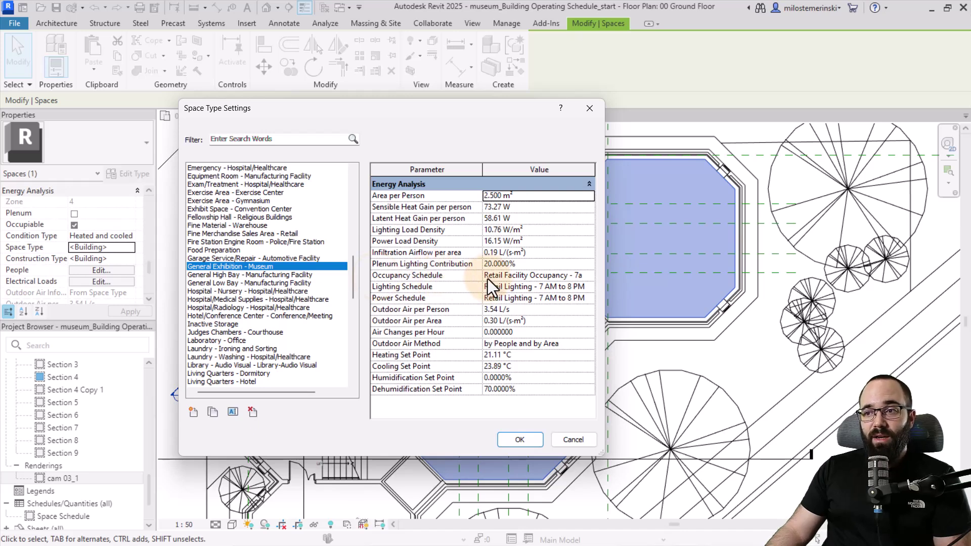
click(576, 276)
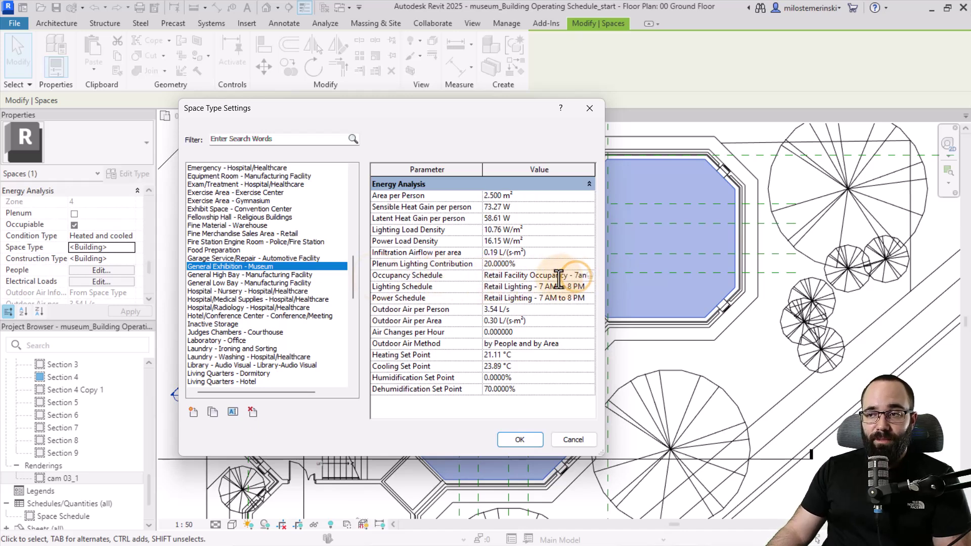
click(590, 276)
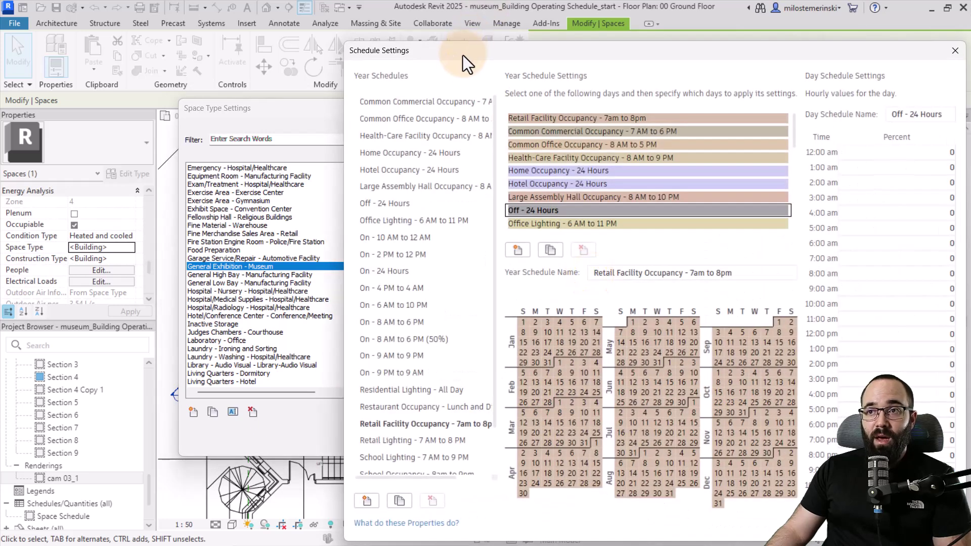
drag(466, 67, 266, 39)
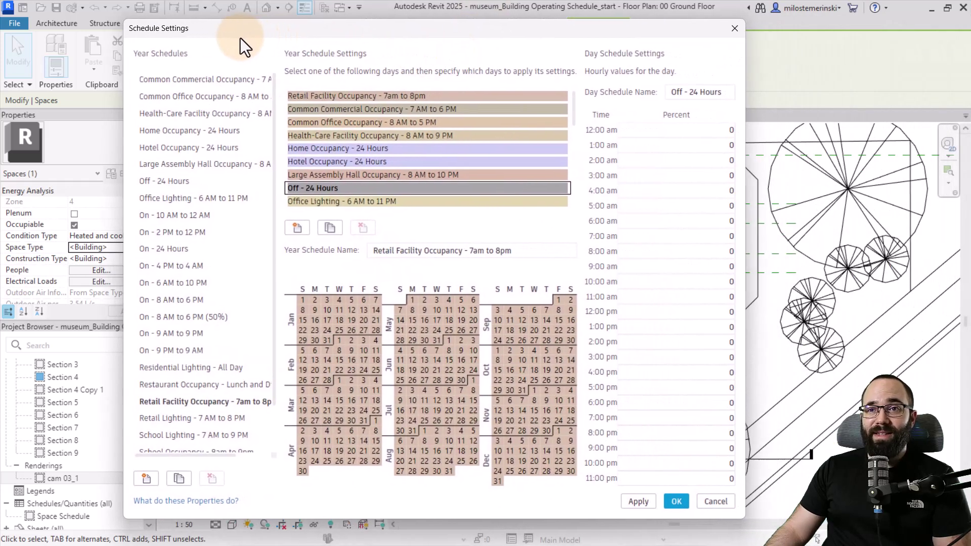
drag(237, 38, 229, 37)
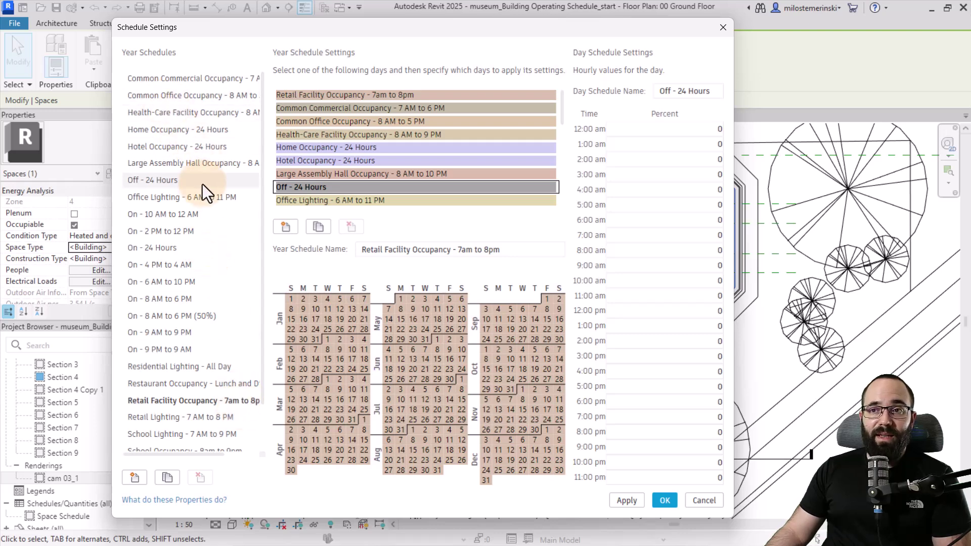
scroll(199, 198, down, 1)
scroll(194, 243, up, 1)
scroll(196, 224, down, 1)
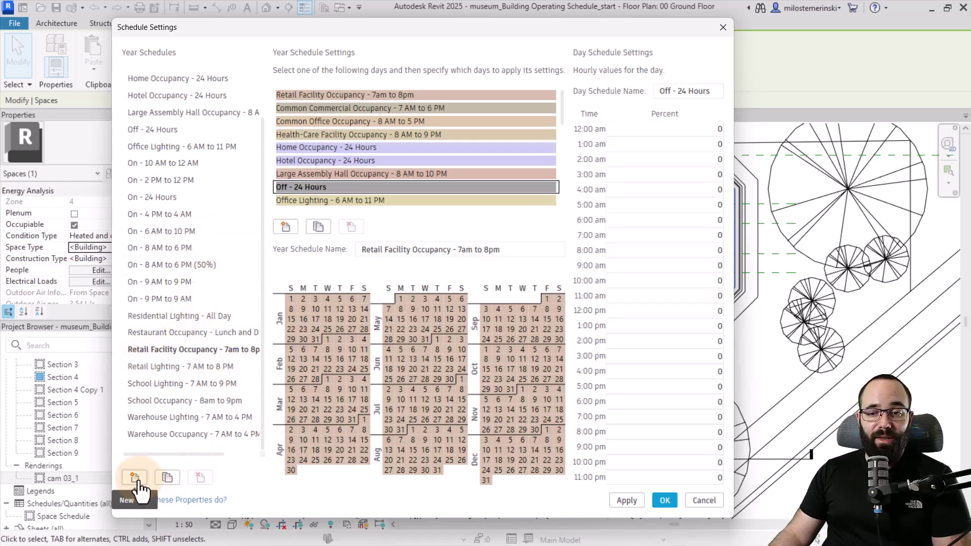
- Duplicate the Retail Facility Occupancy year schedule and name the copy Museum Yearly Schedule
click(168, 479)
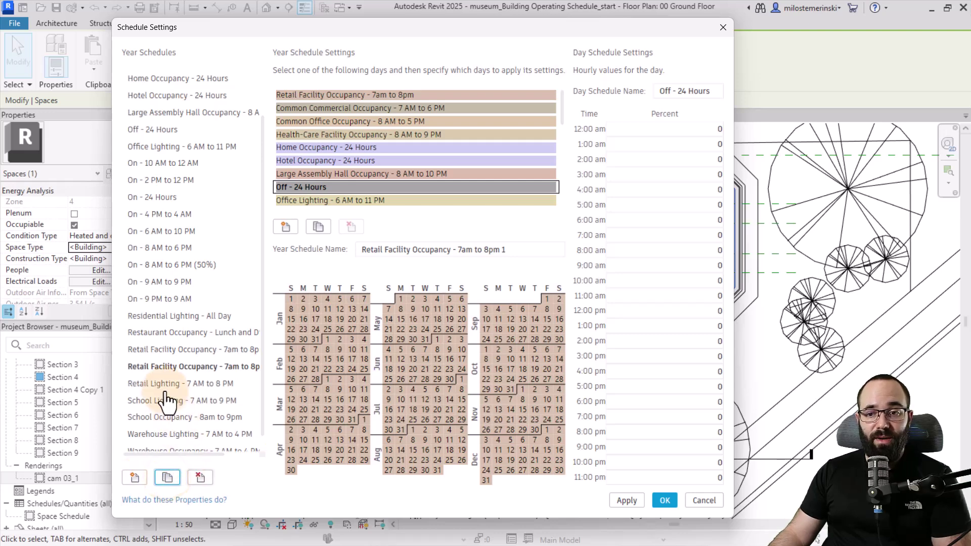
click(405, 249)
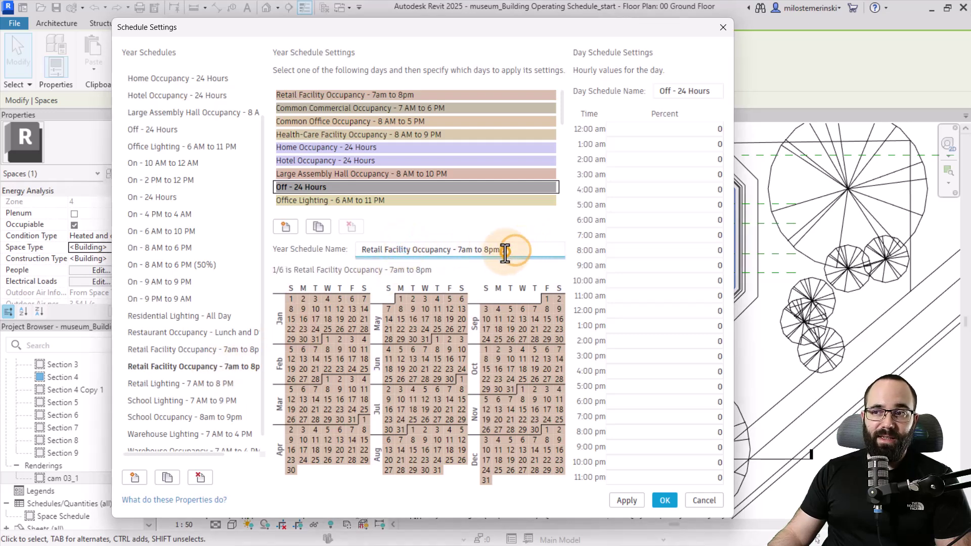
drag(508, 249, 351, 255)
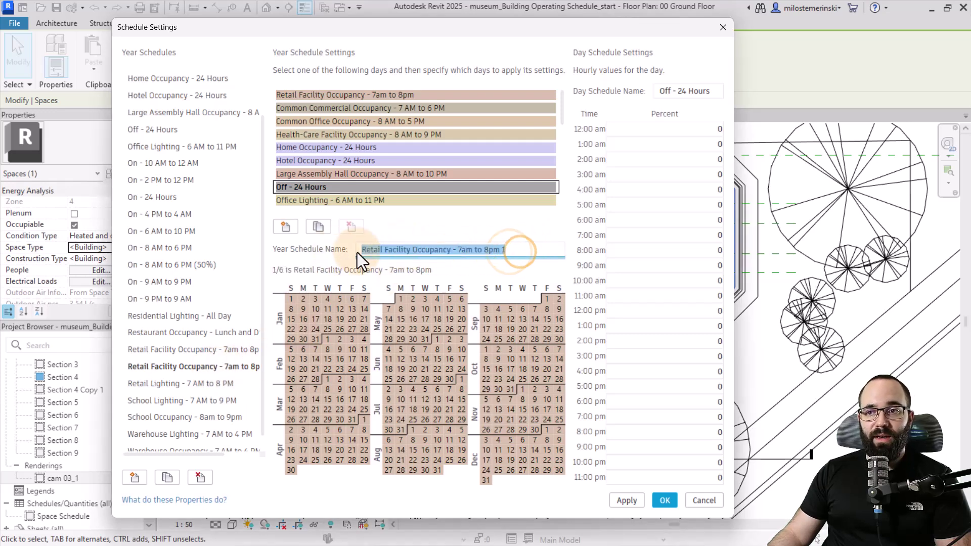
text(Museum Yearly Schedule)
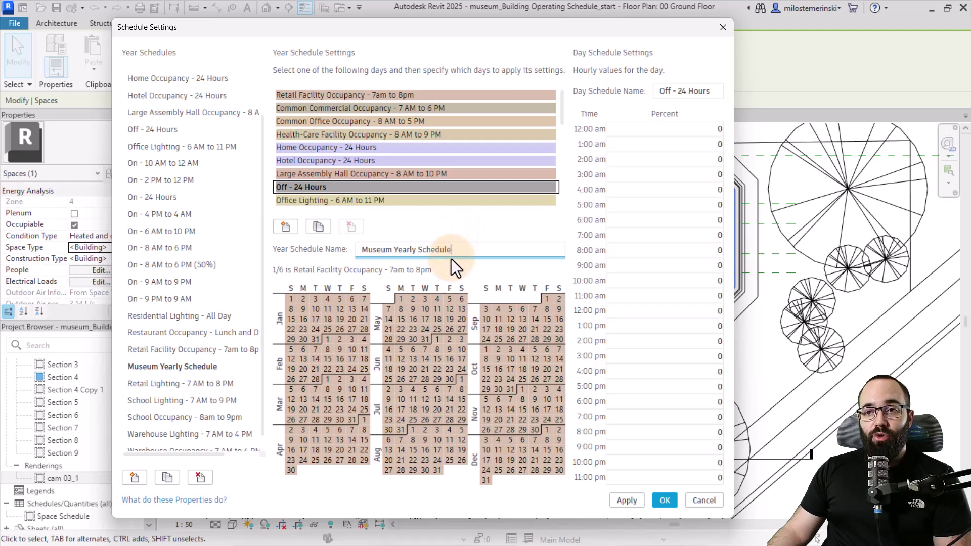
click(462, 301)
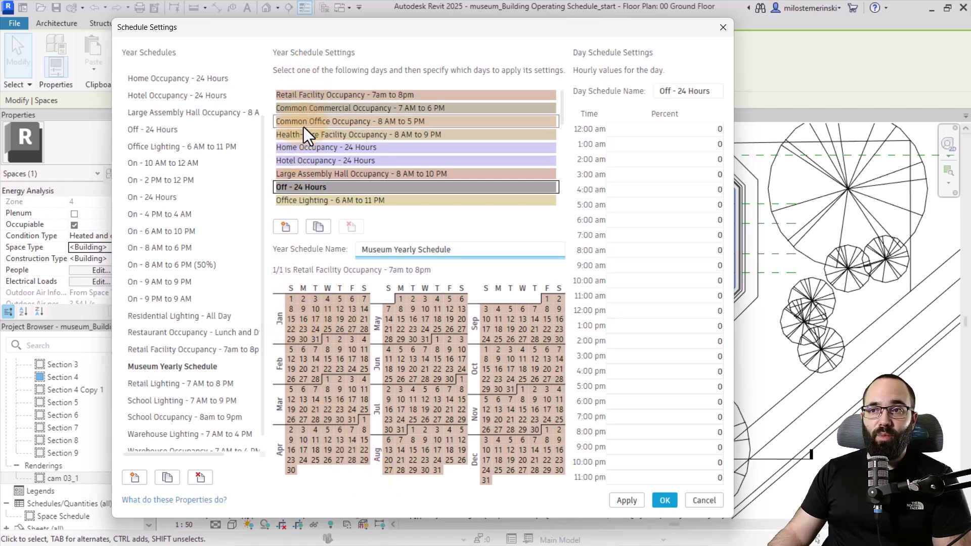
- Select the On - 9 AM to 9 PM day schedule, 100 percent from 9:00 am to 8:00 pm
scroll(356, 163, down, 5)
scroll(353, 163, up, 5)
scroll(347, 149, down, 3)
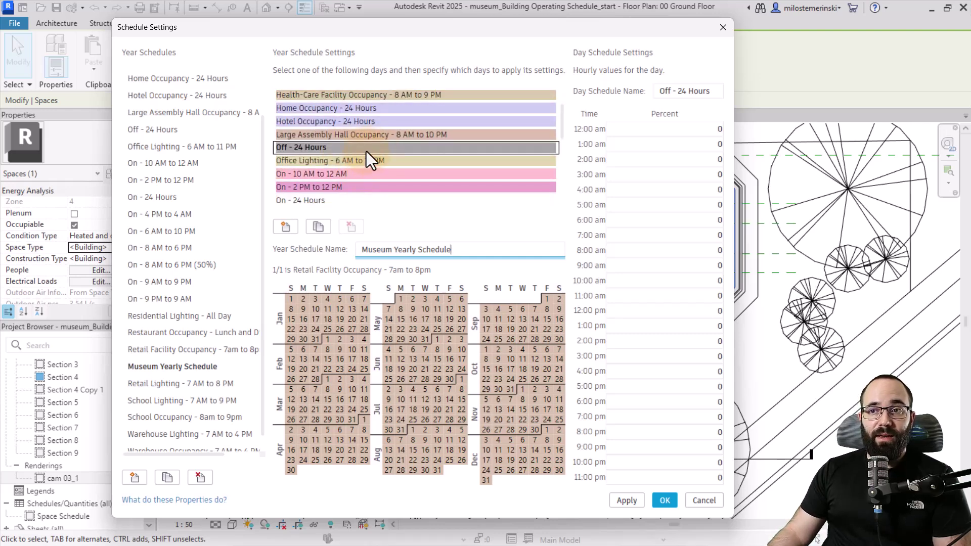
scroll(369, 166, up, 3)
scroll(365, 166, down, 3)
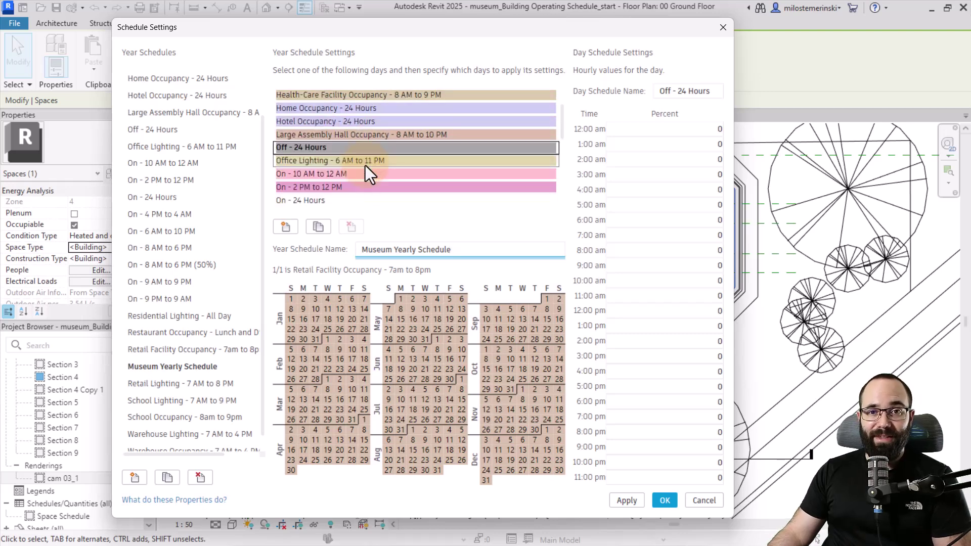
scroll(365, 165, down, 6)
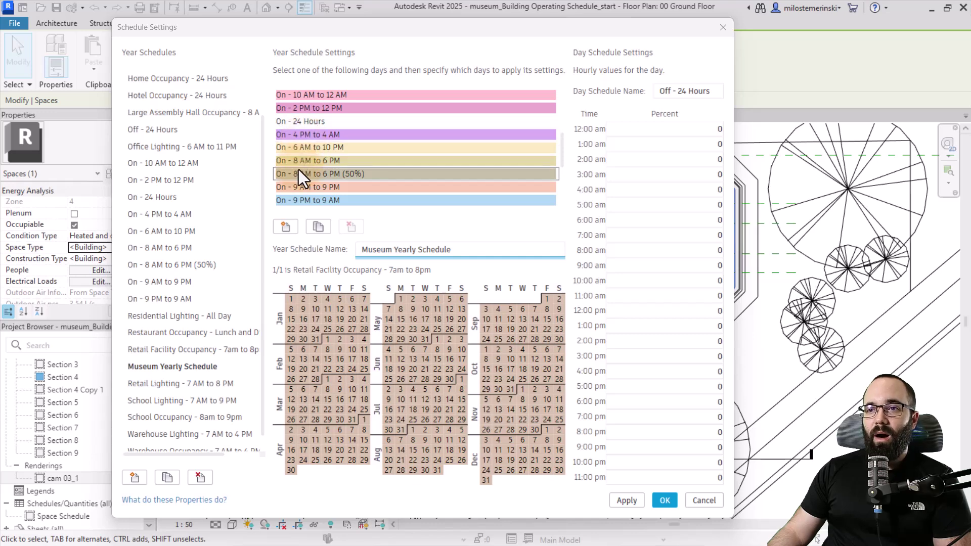
click(323, 188)
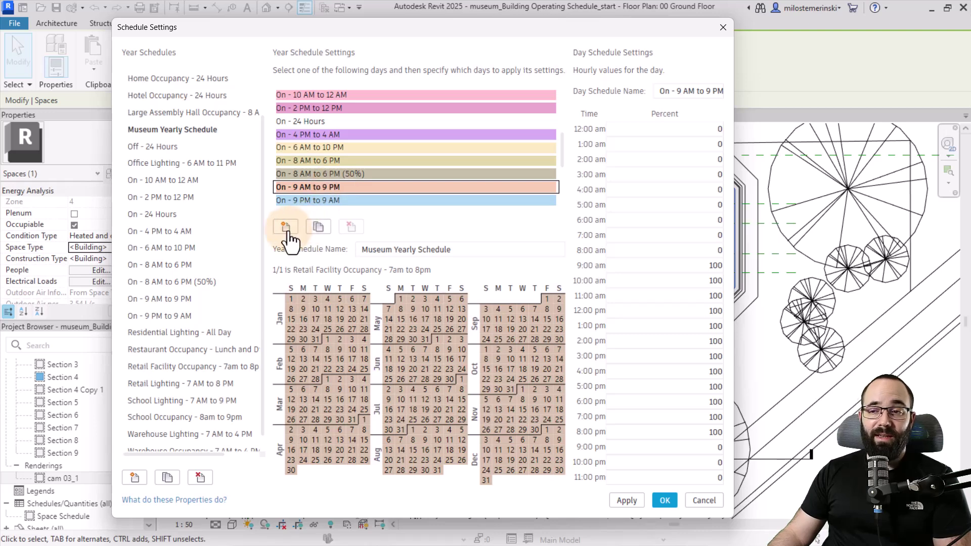
- Duplicate On - 9 AM to 9 PM as Museum Daily Schedule and select its 9:00 am row
click(318, 228)
scroll(329, 202, down, 1)
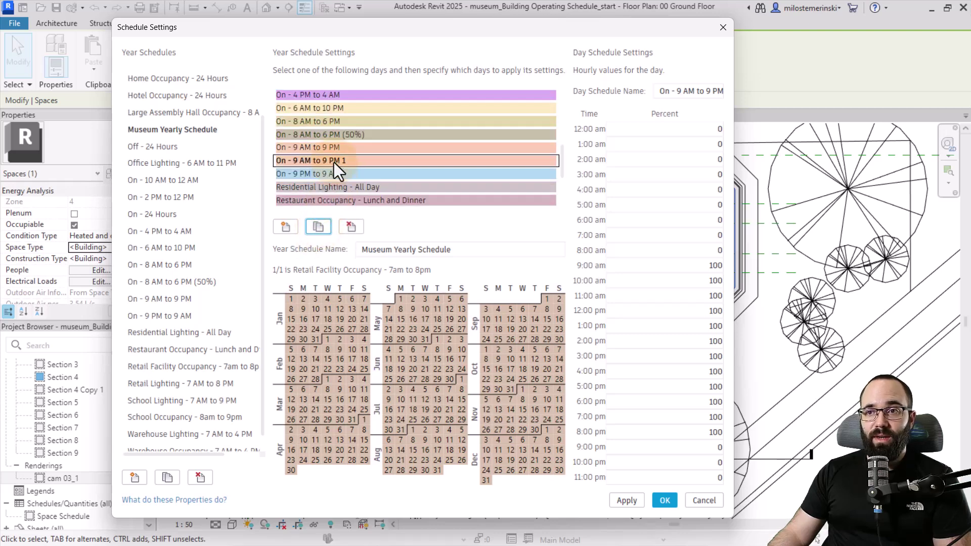
click(657, 92)
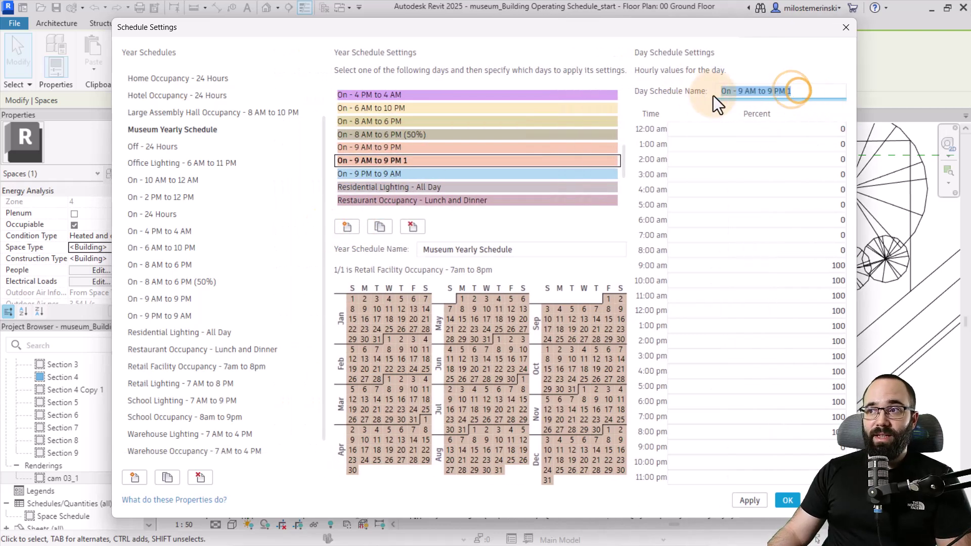
text(Museum Daily Schedule)
drag(750, 29, 660, 28)
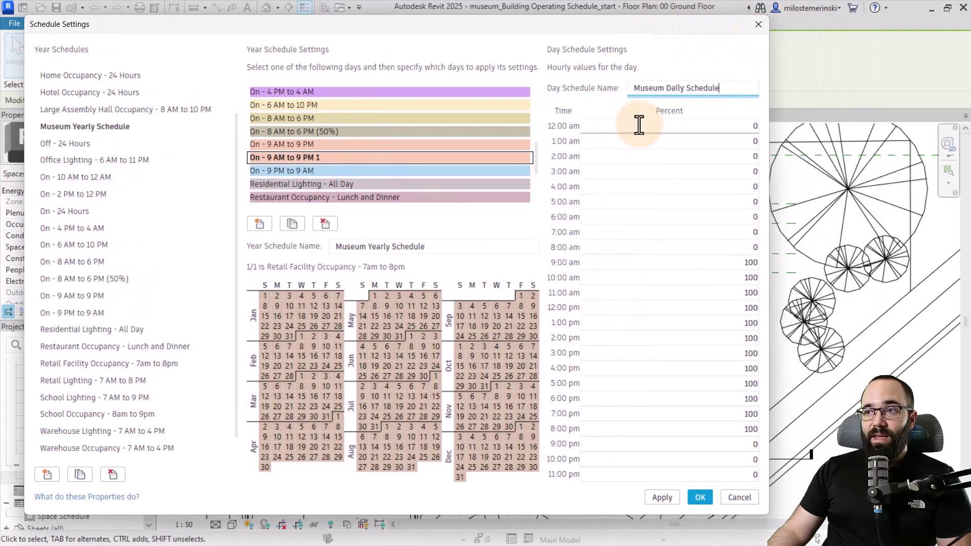
click(624, 463)
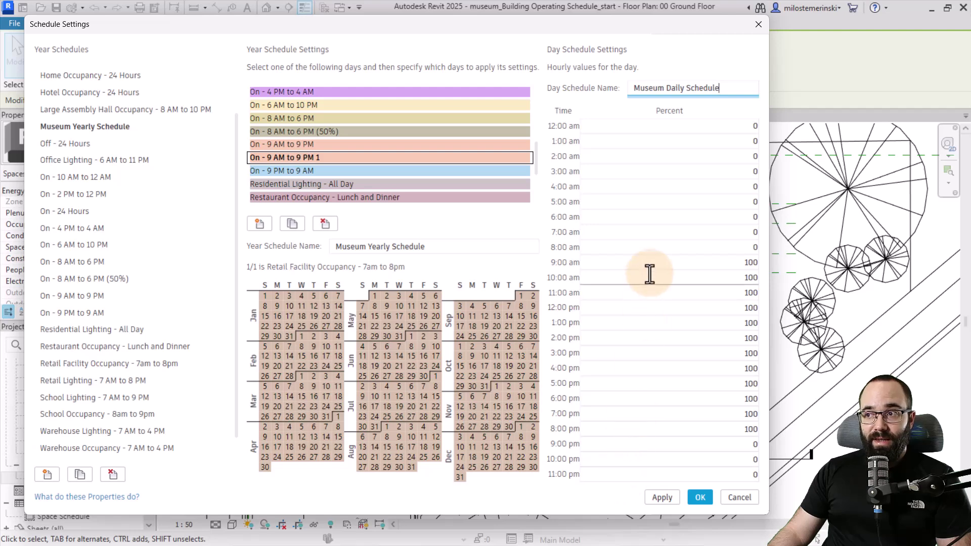
click(731, 262)
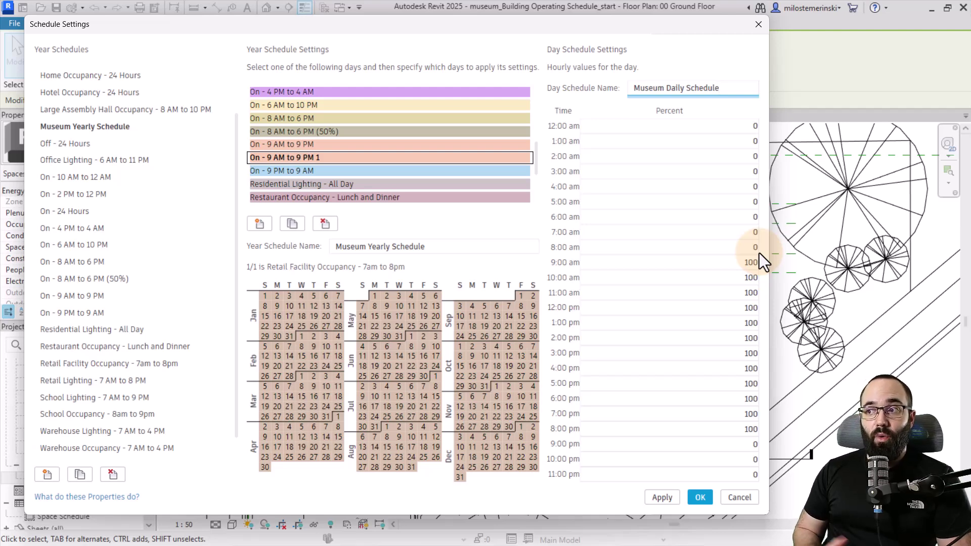
- Set the 9, 10 and 11 am occupancy percentages to 50
double_click(729, 262)
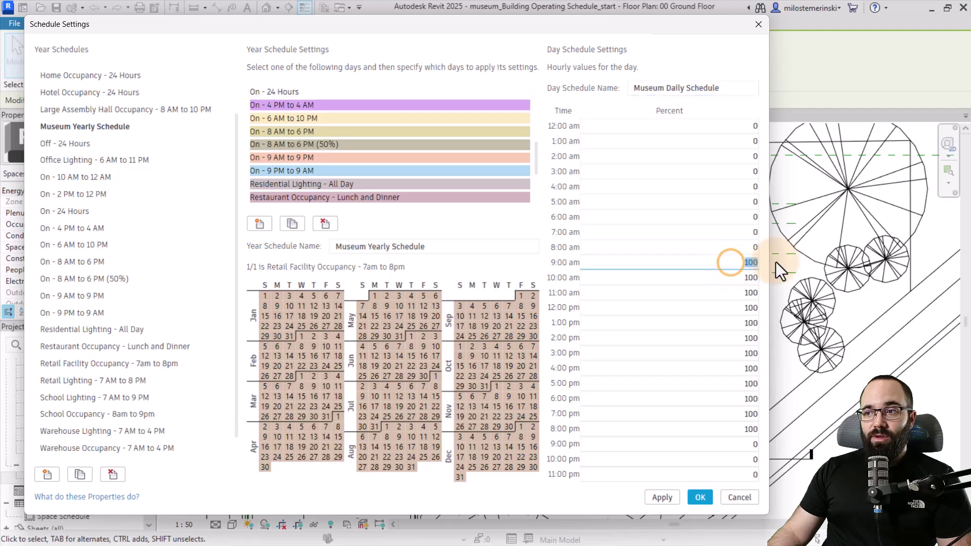
text(50)
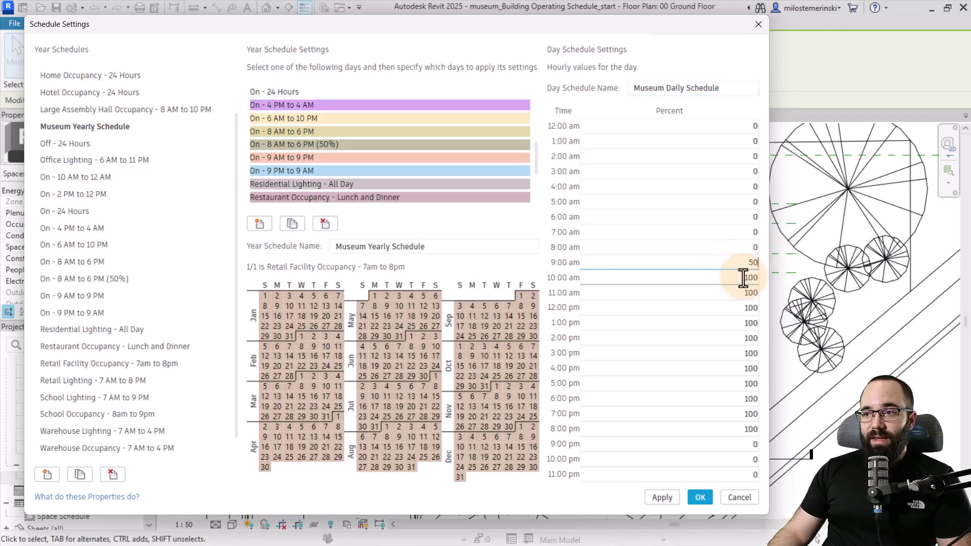
double_click(743, 278)
text(50)
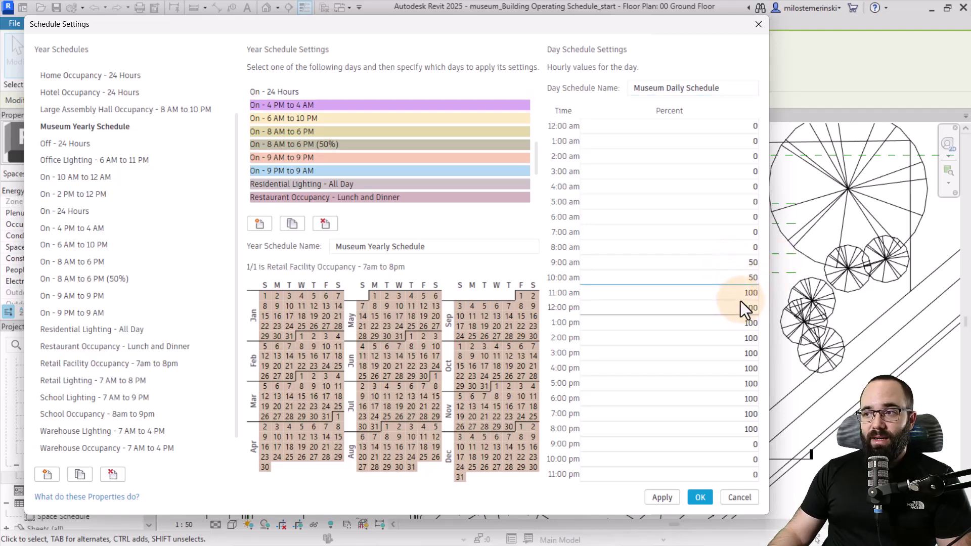
double_click(740, 292)
text(50)
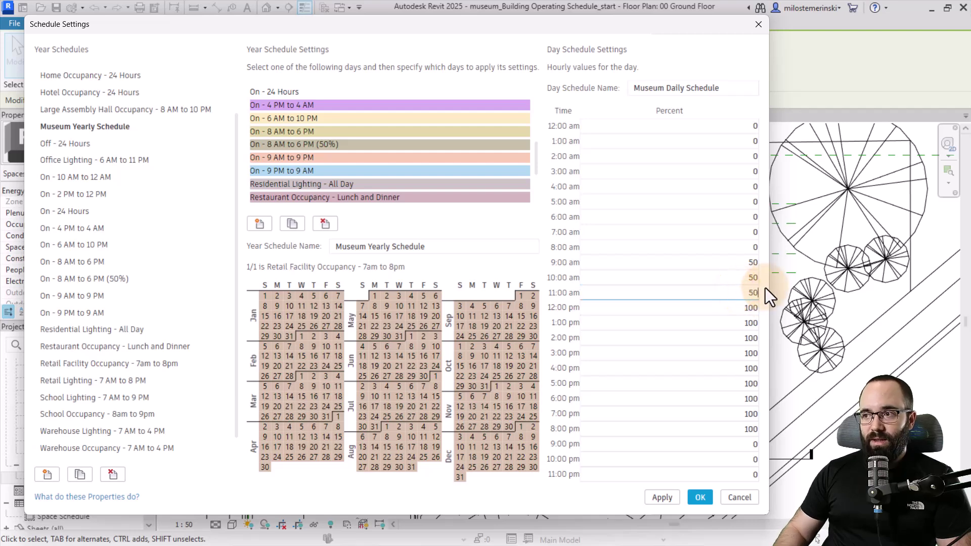
- Set the 12, 1 and 2 pm occupancy percentages to 60
double_click(741, 308)
text(60)
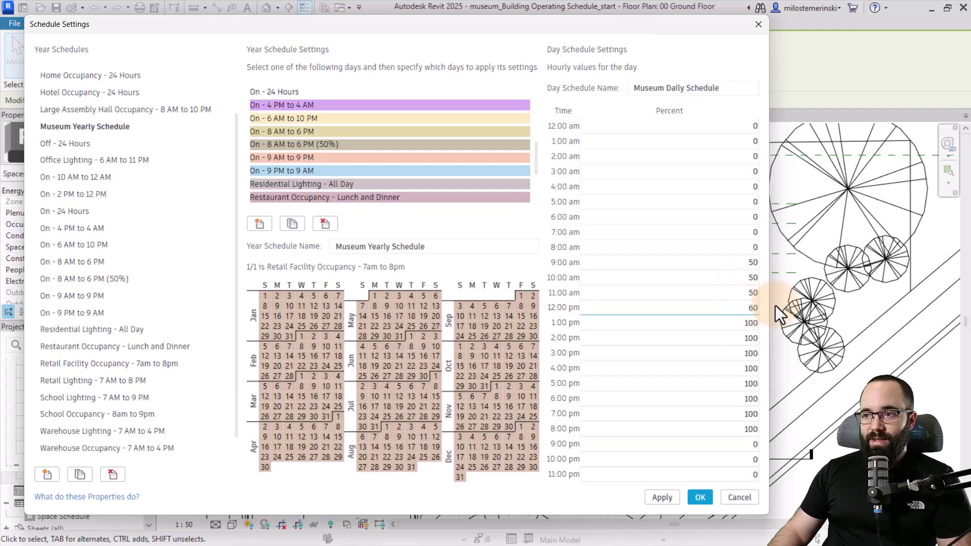
double_click(739, 322)
text(60)
double_click(741, 338)
text(60)
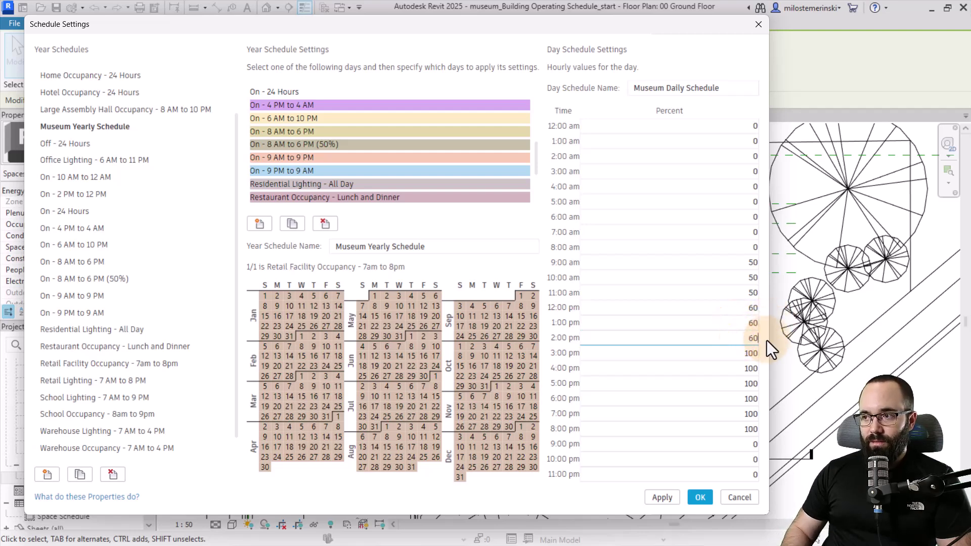
- Set the 3, 4 and 5 pm occupancy percentages to 80
double_click(742, 353)
text(80)
double_click(741, 368)
text(80)
double_click(749, 383)
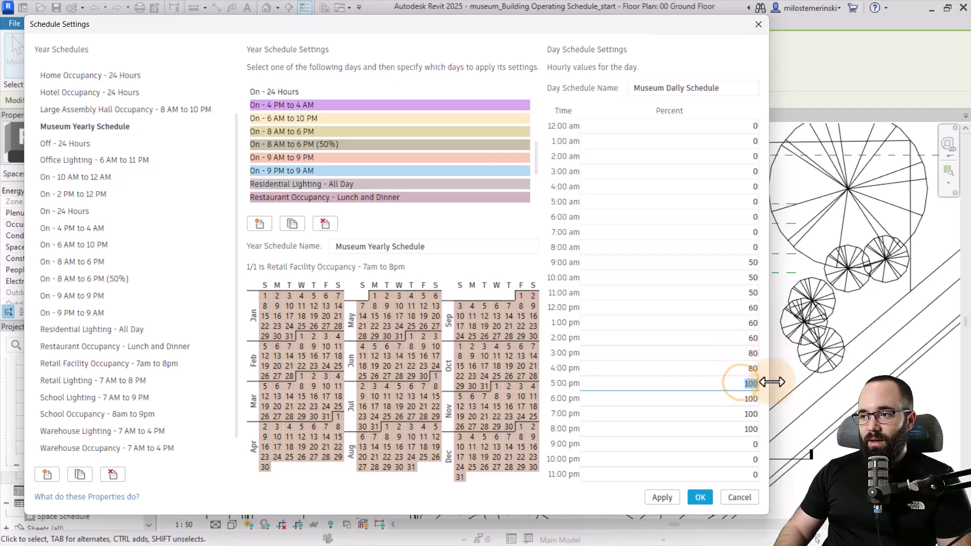
text(80)
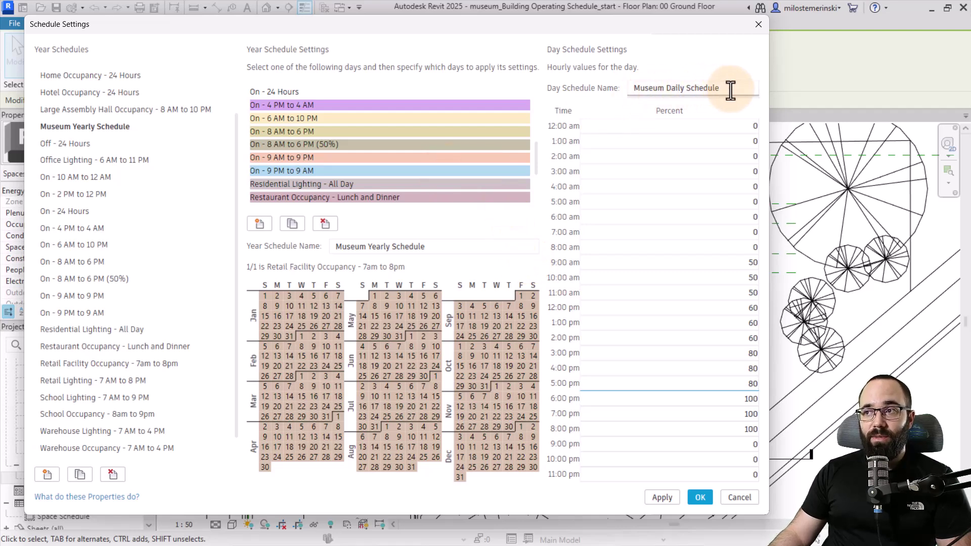
- Apply Museum Daily Schedule to the January–April, May–August and September–December calendar blocks
scroll(401, 160, down, 1)
scroll(399, 162, down, 1)
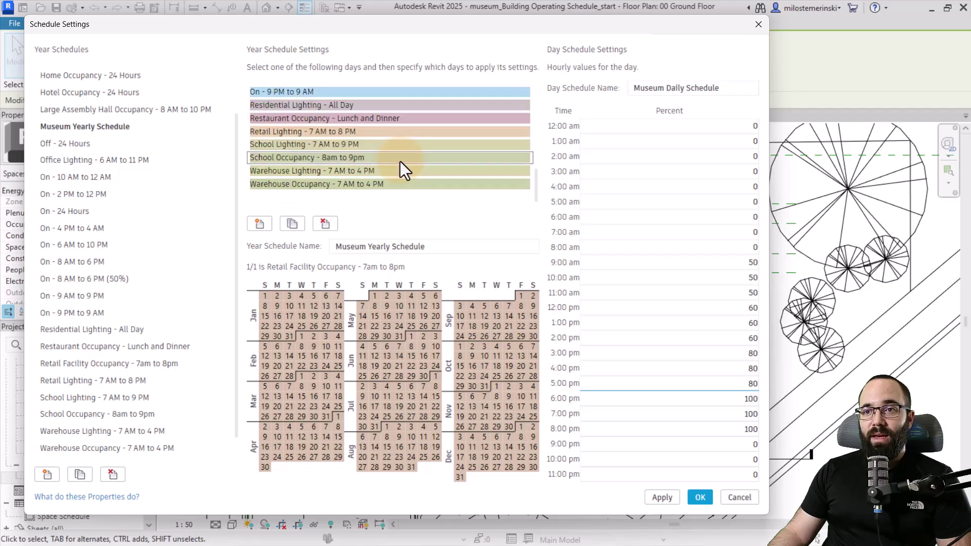
scroll(398, 163, up, 4)
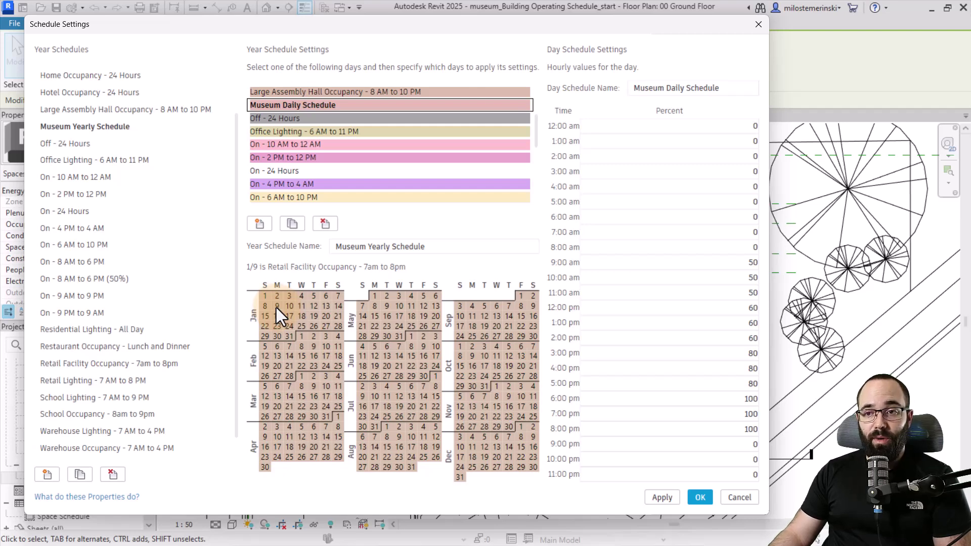
drag(278, 307, 320, 461)
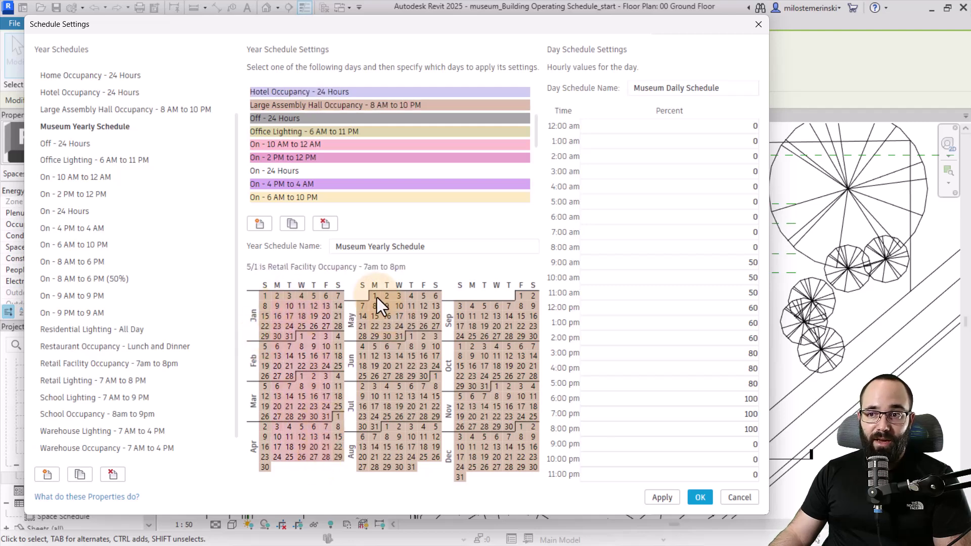
drag(374, 298, 383, 470)
drag(475, 299, 523, 465)
click(266, 92)
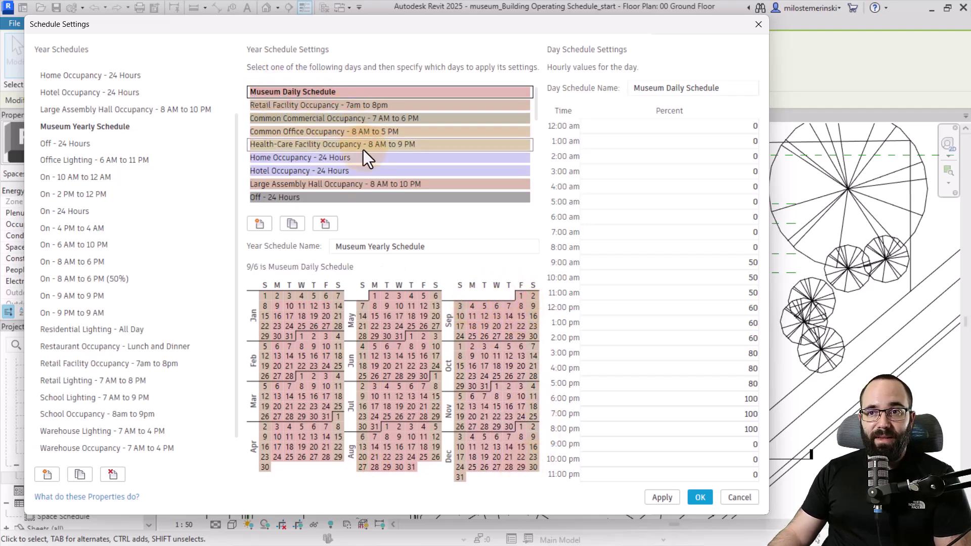
- Duplicate the 'On - 8 AM to 6 PM' day schedule as 'Museum Weekend Schedule'
scroll(363, 150, down, 2)
scroll(335, 171, down, 1)
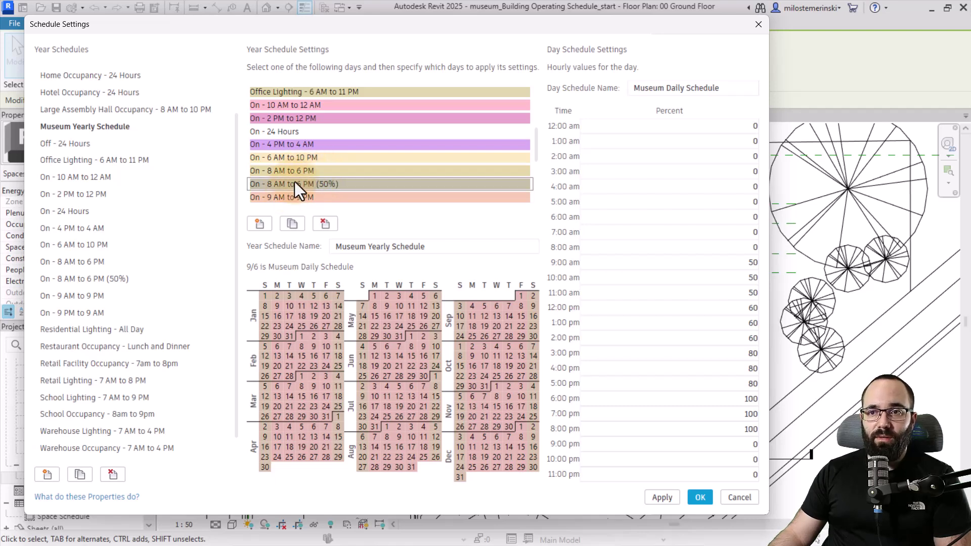
click(283, 171)
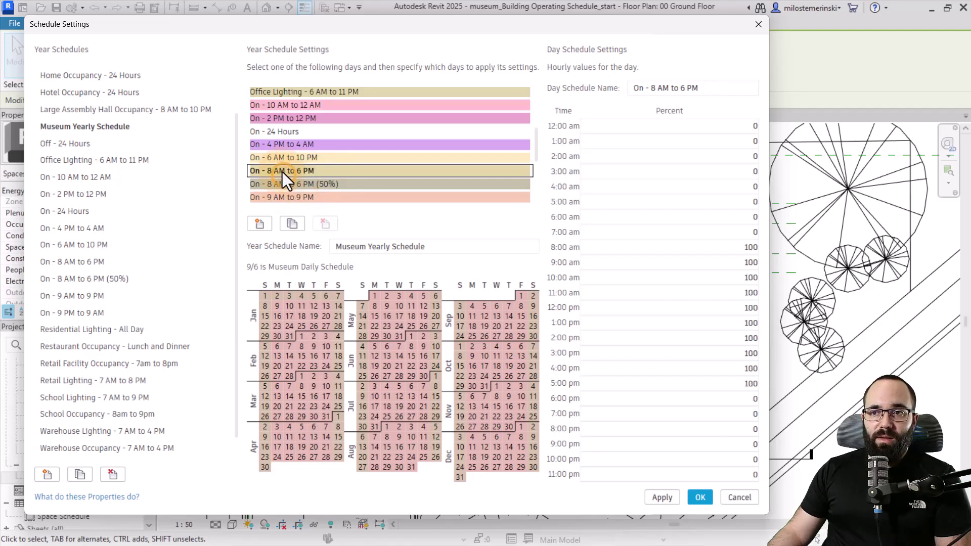
click(293, 224)
drag(707, 89, 613, 93)
text(Museum Weekend Schedule)
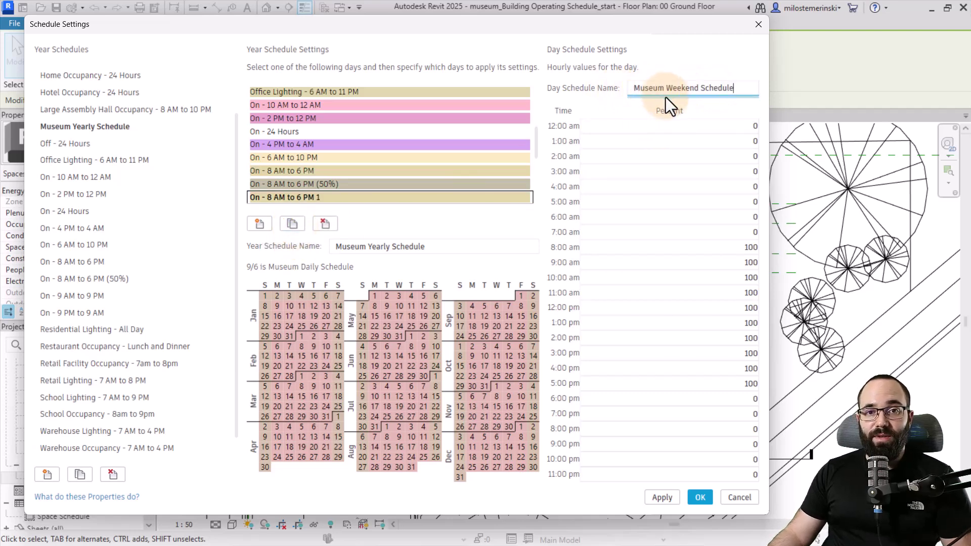
- Set the 8–11 am weekend occupancy percentages to 0
click(689, 247)
drag(704, 247, 775, 247)
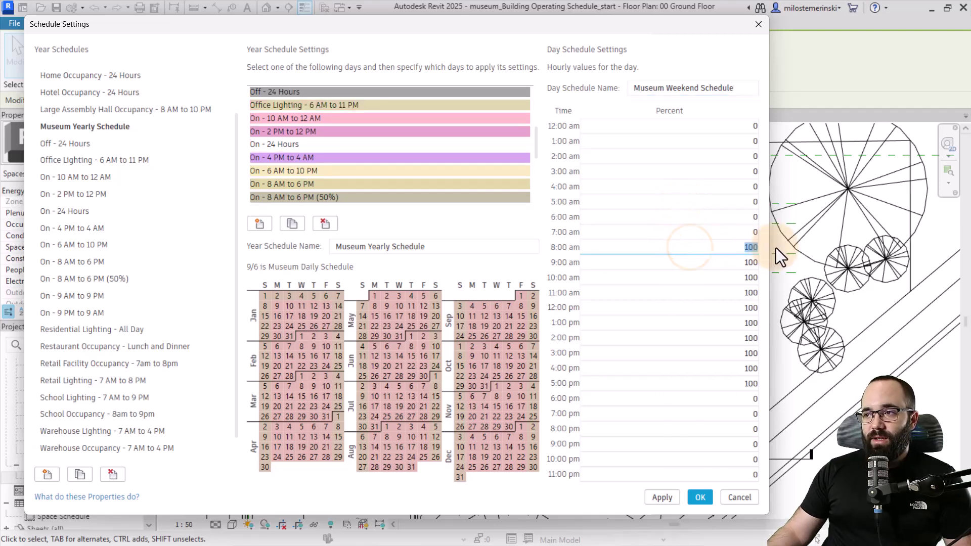
drag(723, 261, 785, 264)
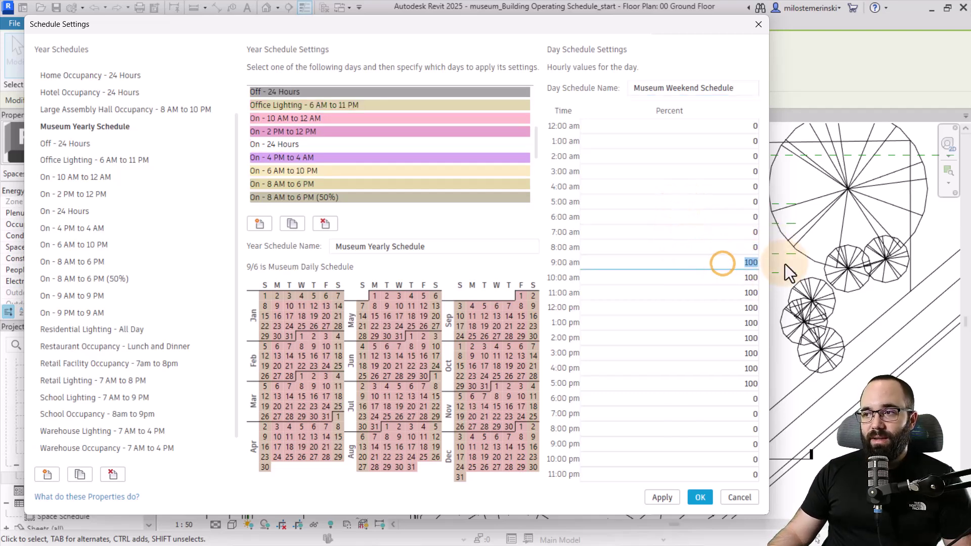
text(0)
drag(730, 278, 783, 277)
text(0)
drag(717, 299, 792, 292)
text(0)
- Set 12 and 1 pm to 60 percent, and 2 and 3 pm to 70 percent
drag(730, 308, 754, 323)
text(60)
double_click(753, 324)
text(60)
click(732, 340)
text(70)
click(742, 353)
text(70)
- Set 4–5 pm to 80 percent and 6–7 pm to 90 percent
click(741, 368)
text(80)
click(741, 383)
text(80)
click(761, 398)
text(90)
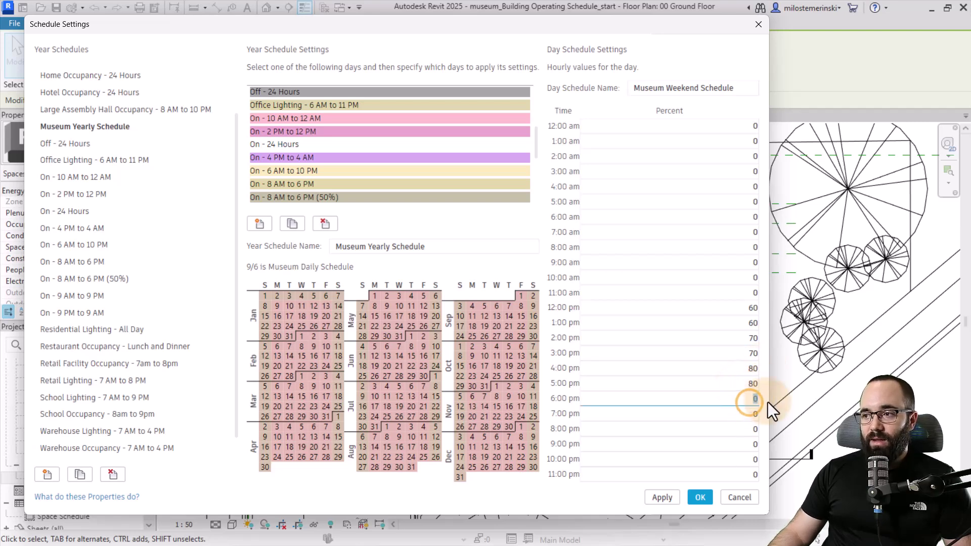
click(760, 414)
text(90)
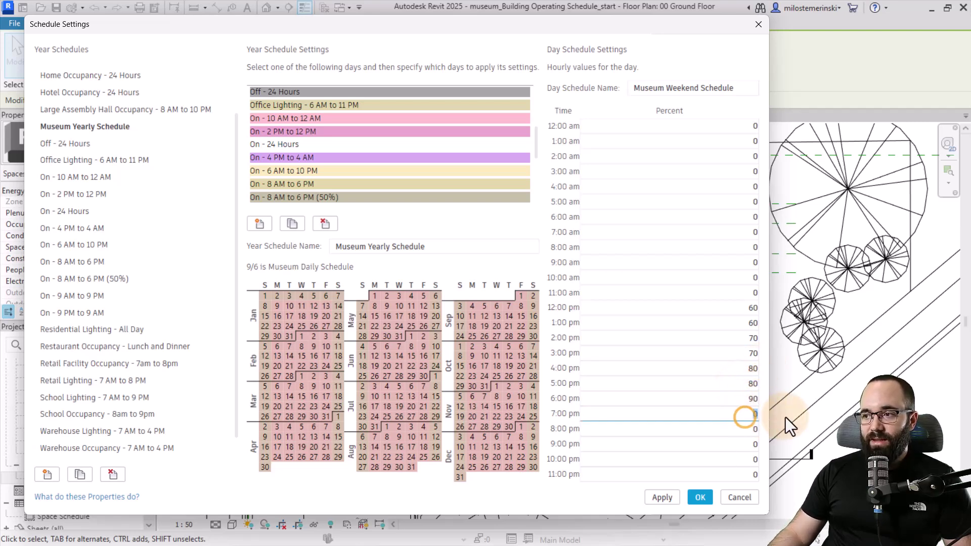
- Set the 8, 9 and 10 pm occupancy percentages to 100
click(756, 429)
text(100)
click(762, 443)
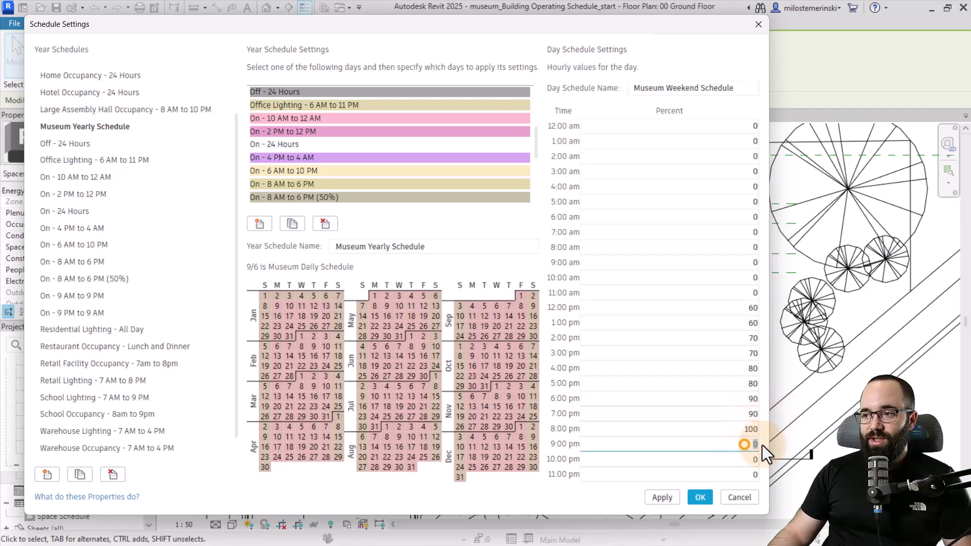
text(100)
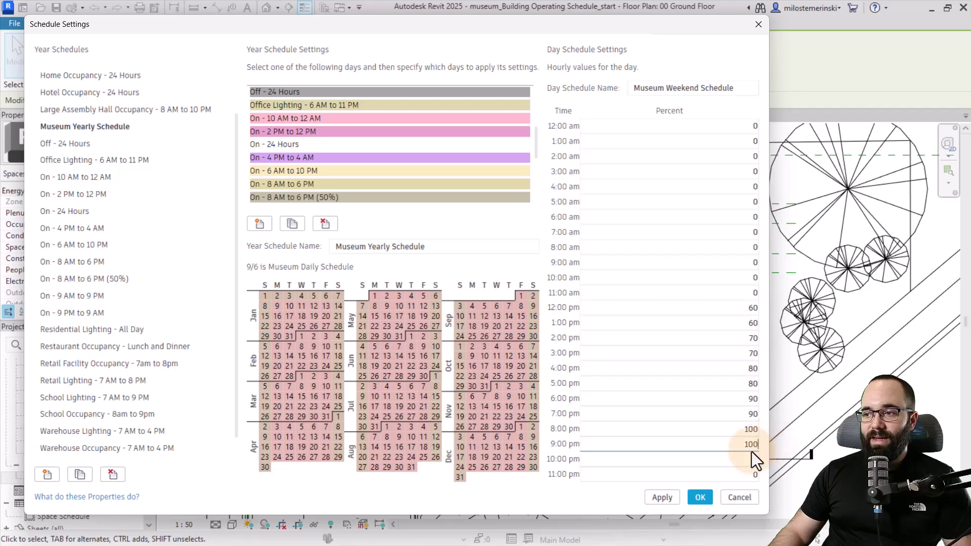
click(747, 457)
text(100)
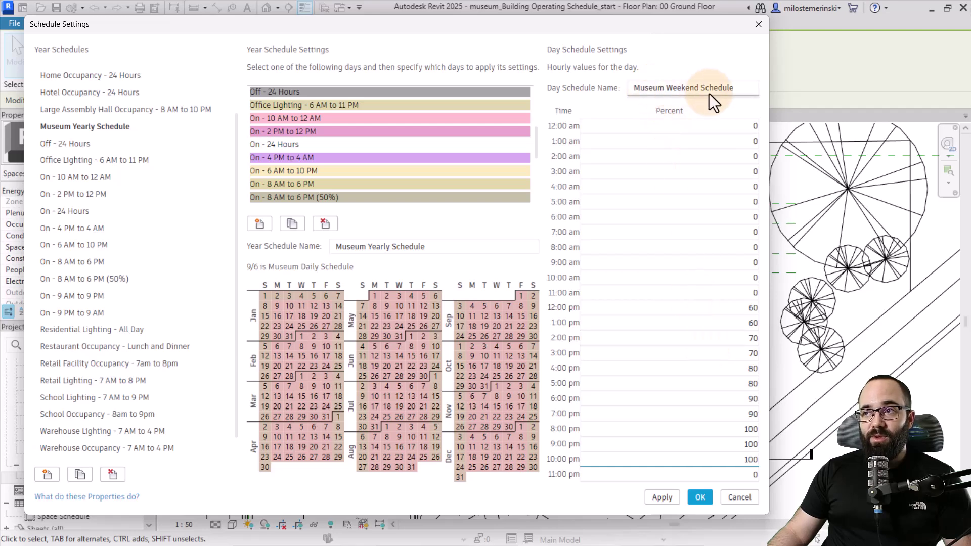
- Assign Museum Weekend Schedule to the Saturday and Sunday columns of every month
scroll(291, 159, up, 3)
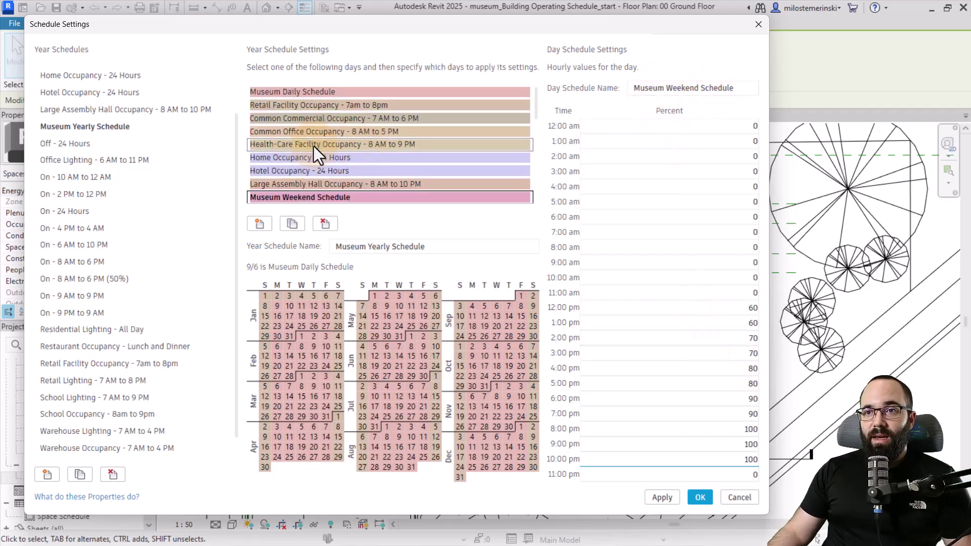
scroll(290, 195, down, 1)
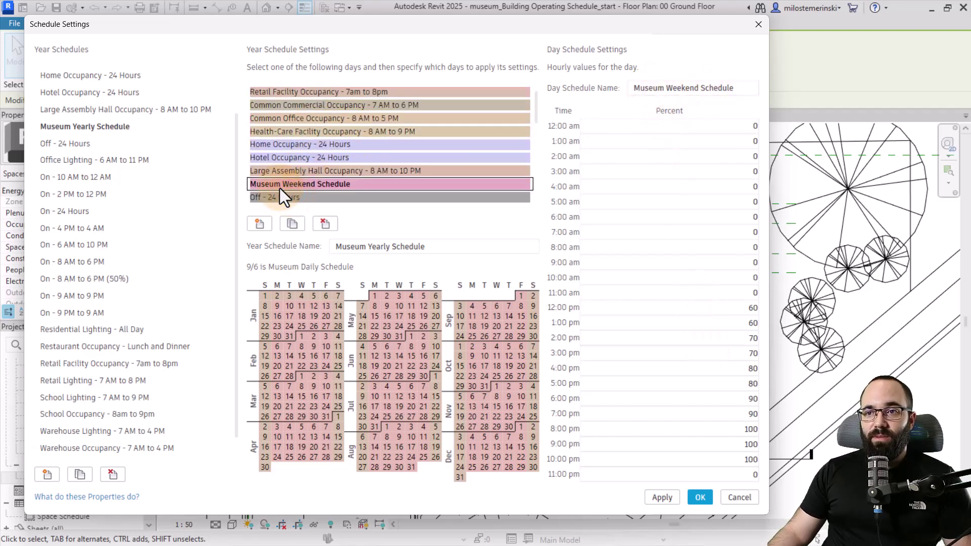
drag(257, 317, 257, 466)
mouse_move(339, 306)
mouse_down()
mouse_move(335, 367)
mouse_move(360, 457)
mouse_up()
mouse_move(435, 416)
mouse_down()
mouse_move(436, 295)
mouse_move(459, 479)
mouse_up()
drag(533, 295, 535, 462)
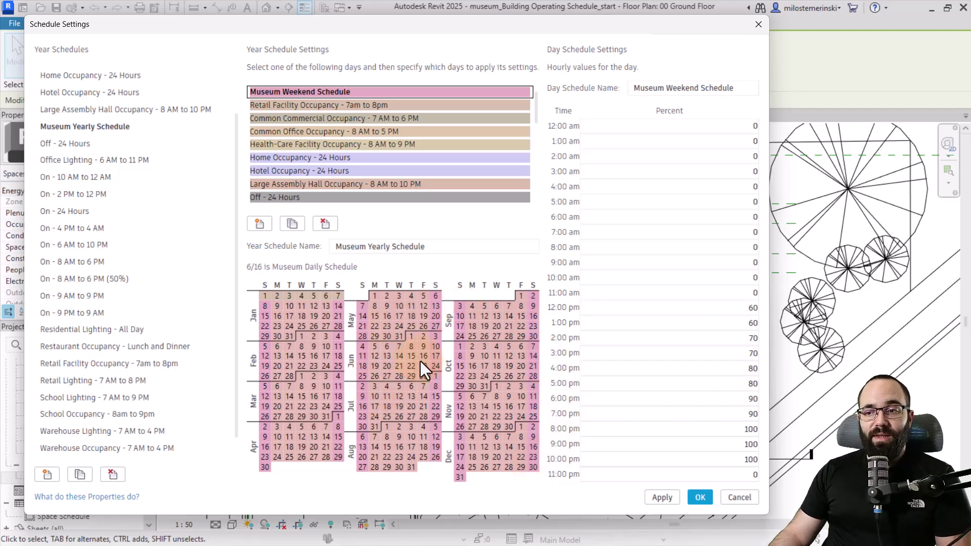
- Set January 1–7 and December 24–31 to Off - 24 Hours
scroll(316, 126, down, 1)
click(293, 156)
click(278, 157)
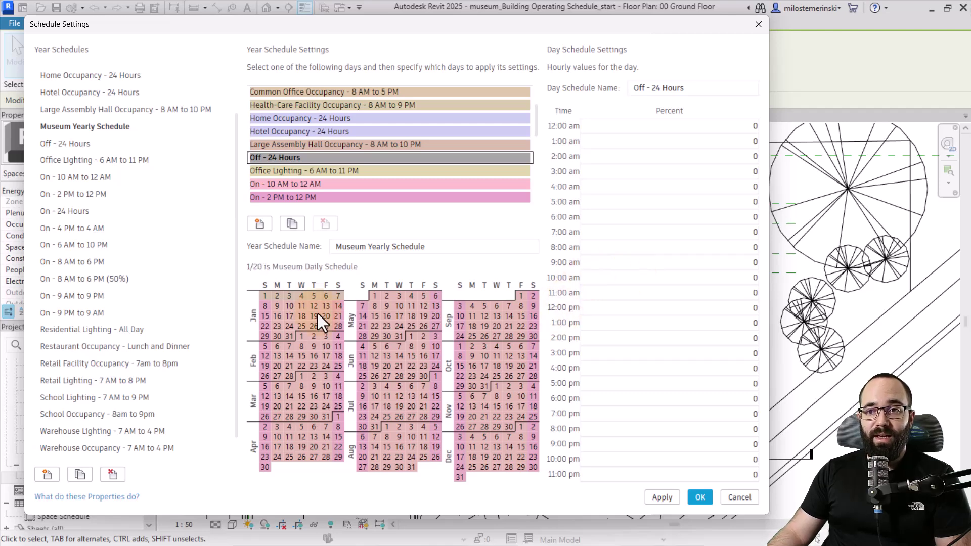
drag(265, 296, 334, 298)
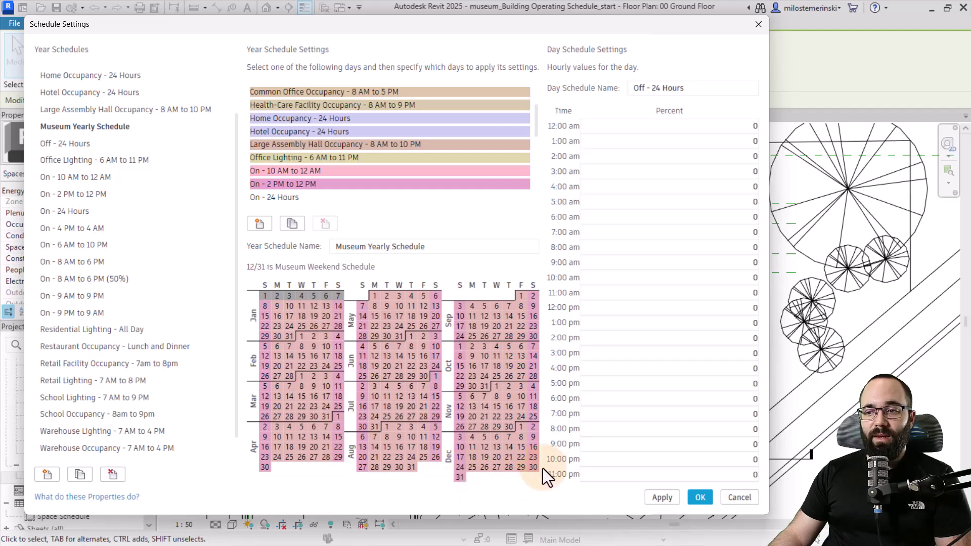
drag(541, 468, 459, 481)
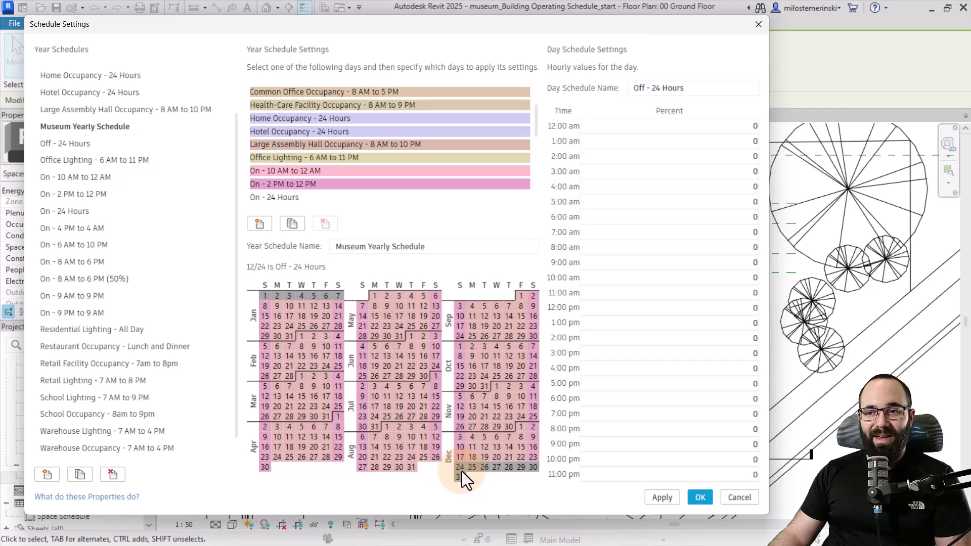
- Return December 25–28 to Museum Daily Schedule and apply the yearly schedule changes
scroll(347, 152, up, 2)
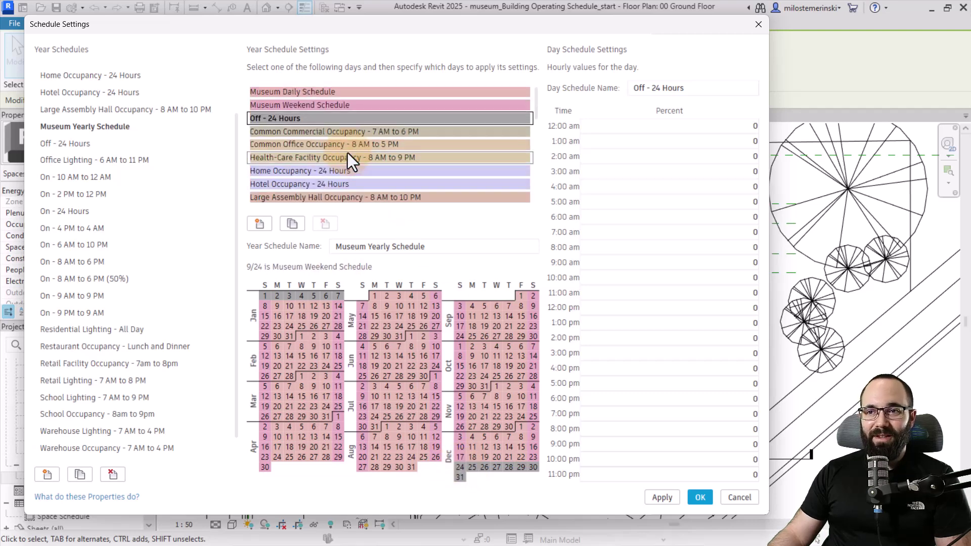
click(305, 106)
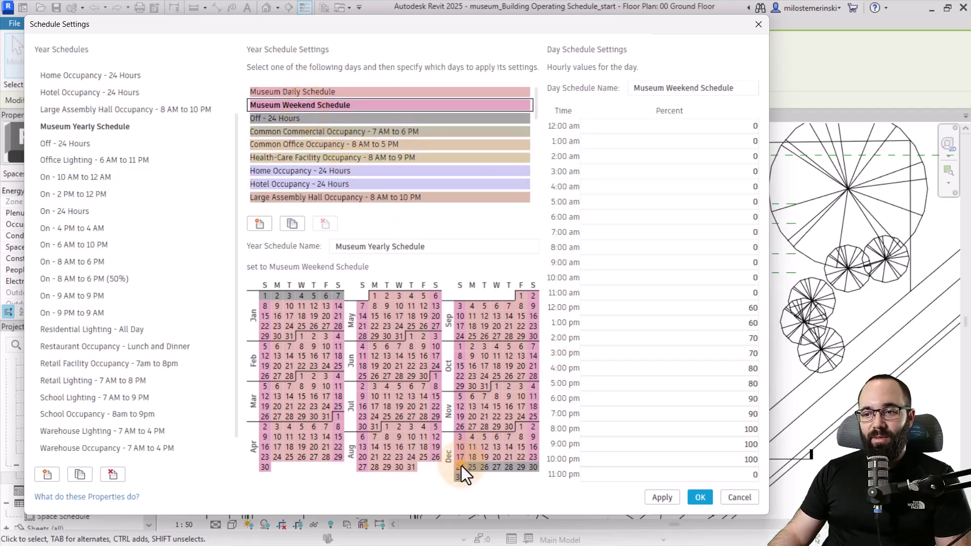
click(310, 92)
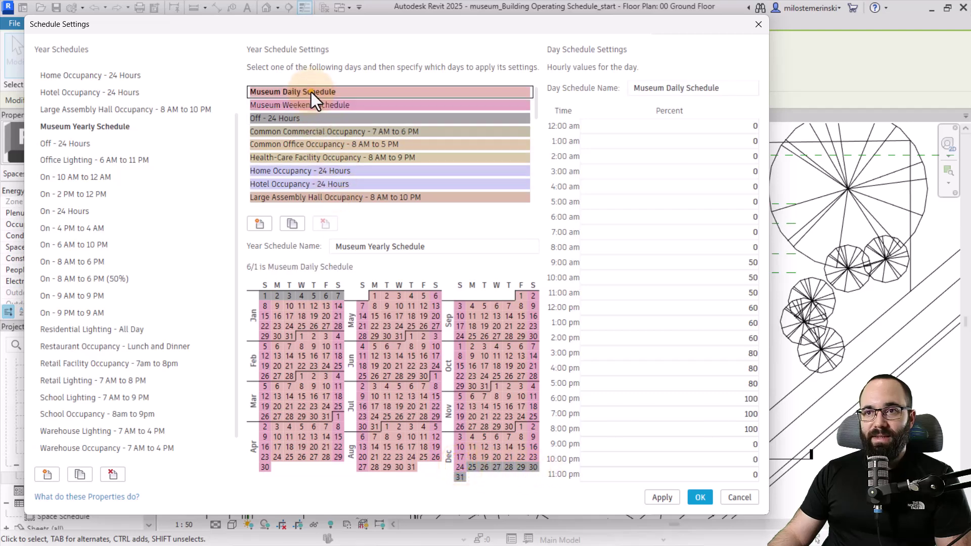
drag(471, 466, 514, 468)
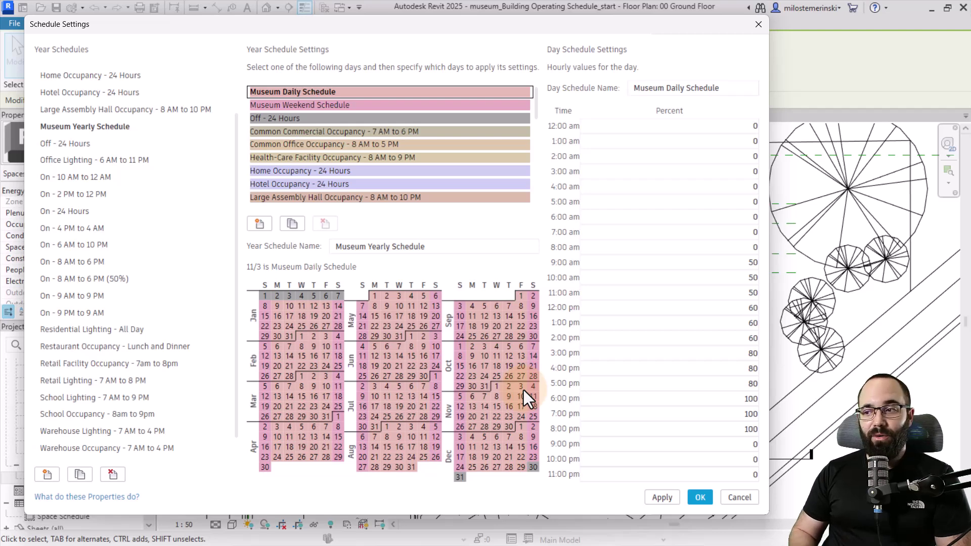
click(662, 498)
- Save the schedule settings, confirm the General Exhibition - Museum space type, and deselect the spaces
click(699, 498)
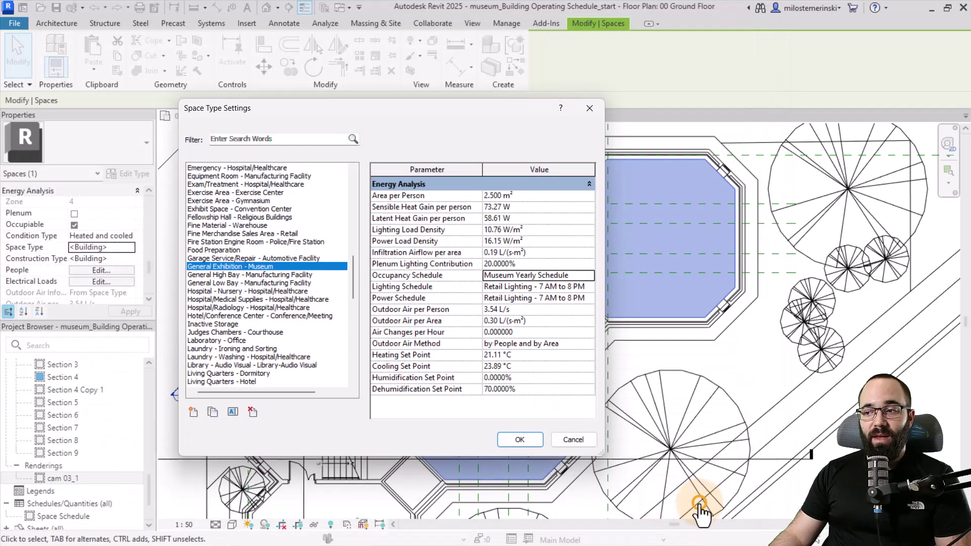
click(462, 274)
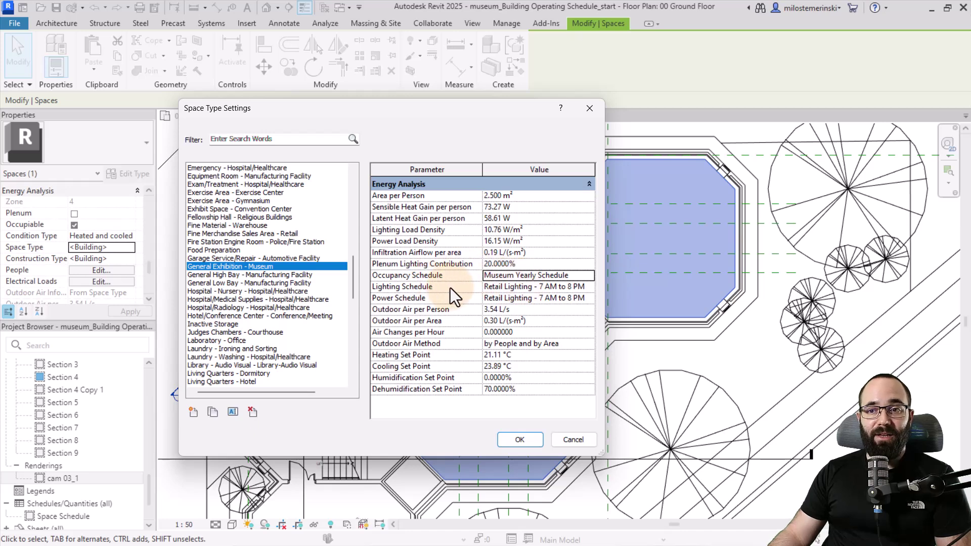
click(529, 441)
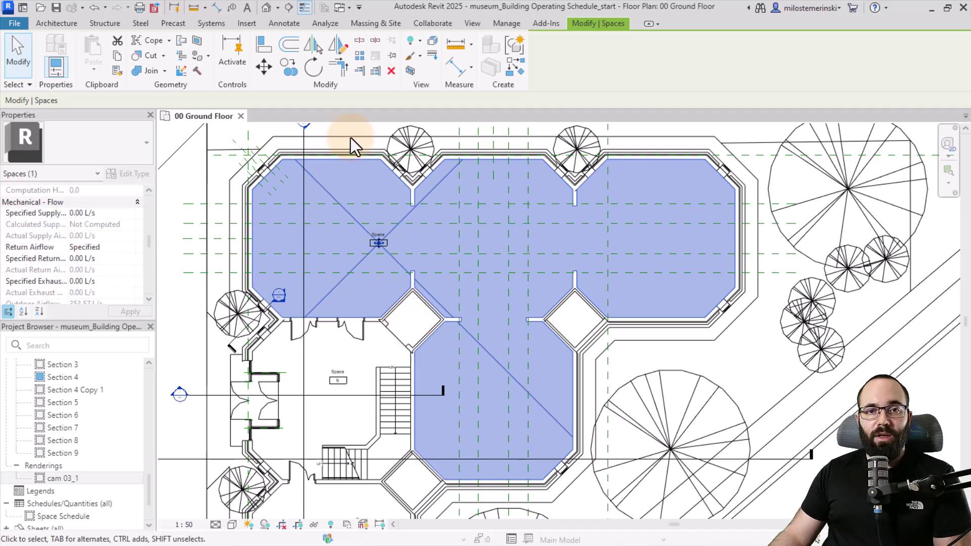
click(341, 128)
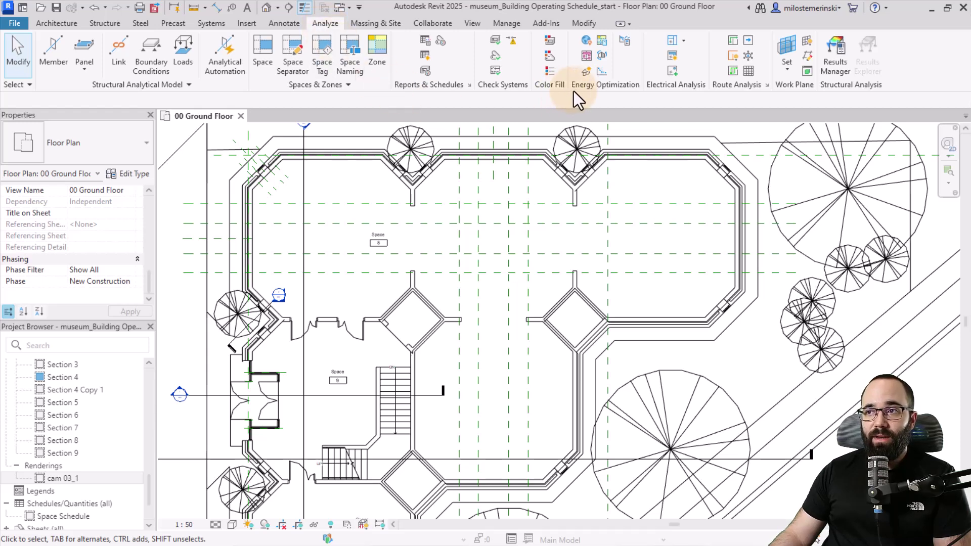
- Confirm Location and Site, then change the energy Export Category from Rooms to Spaces
click(585, 42)
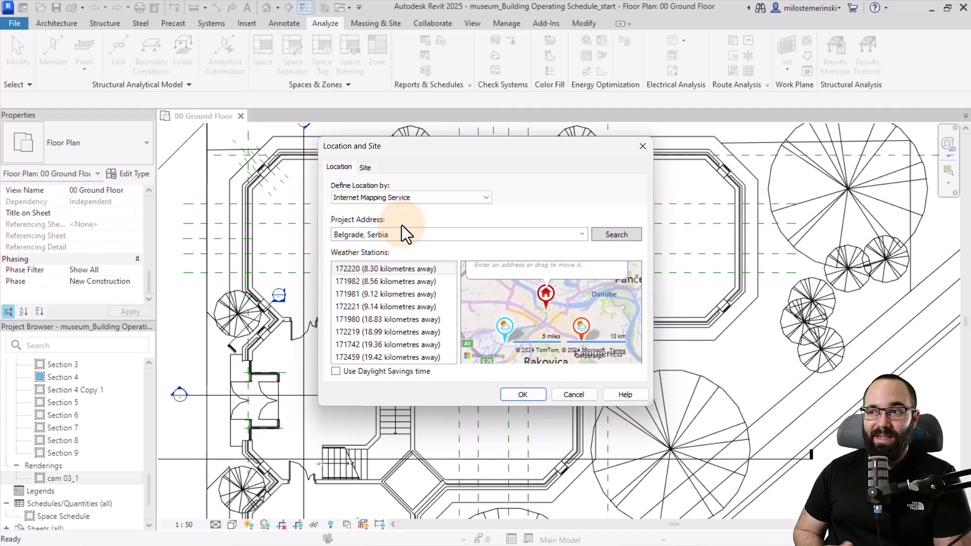
click(538, 393)
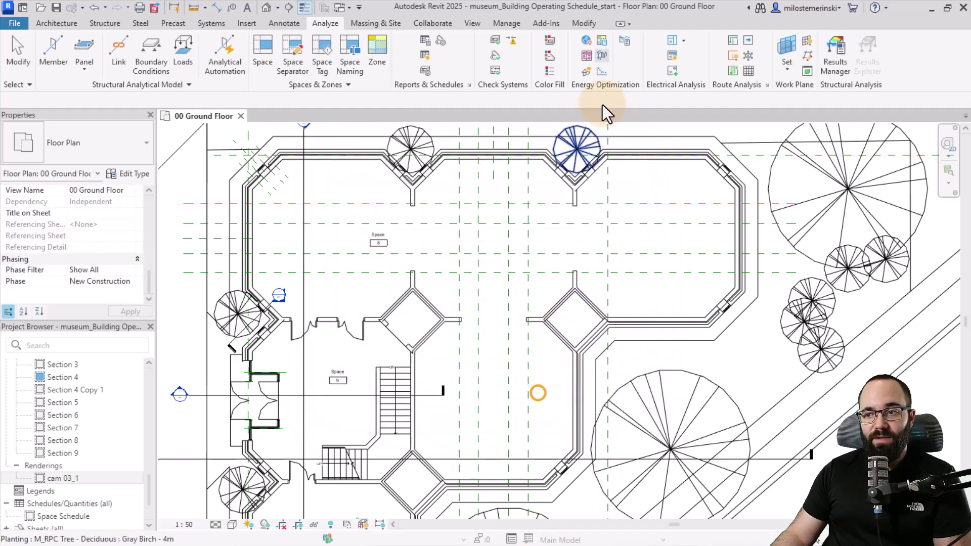
click(624, 44)
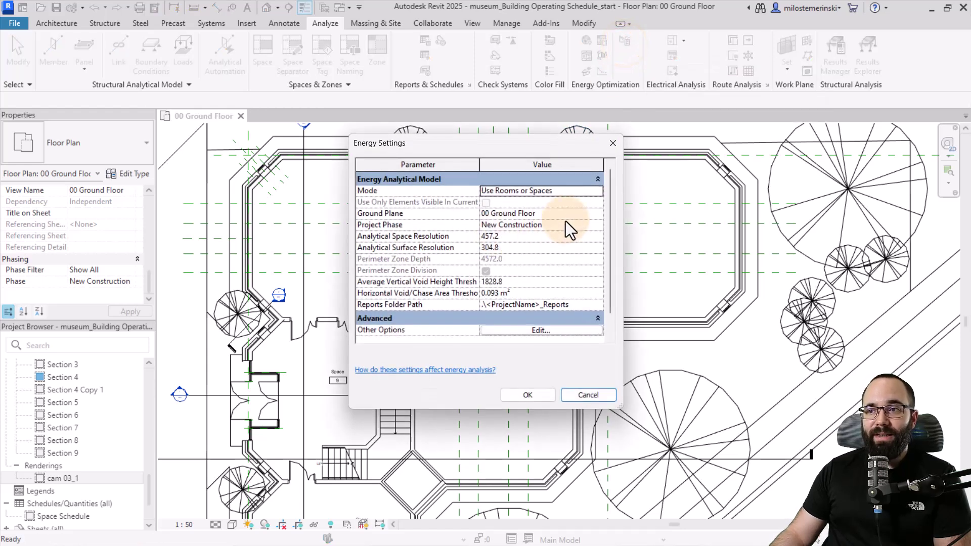
scroll(577, 201, down, 1)
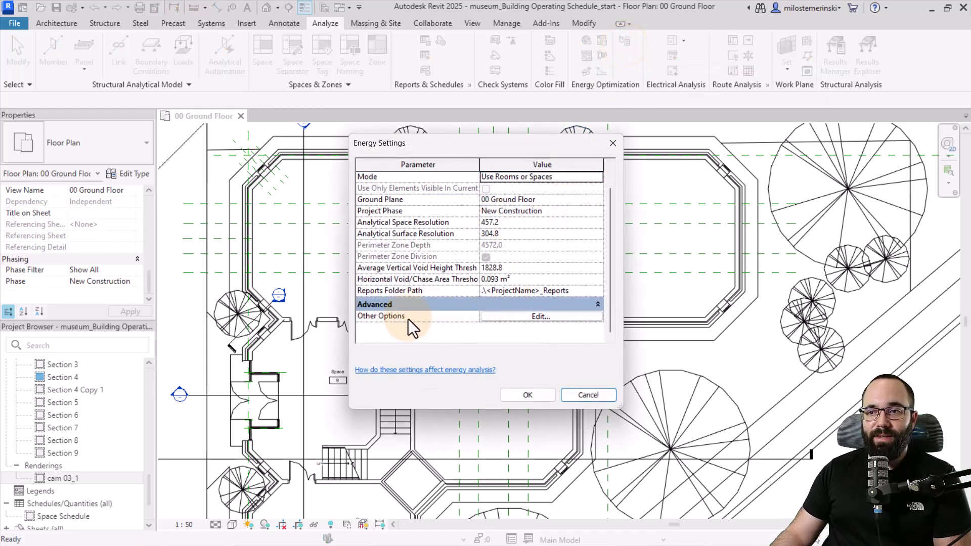
click(531, 318)
scroll(565, 260, down, 3)
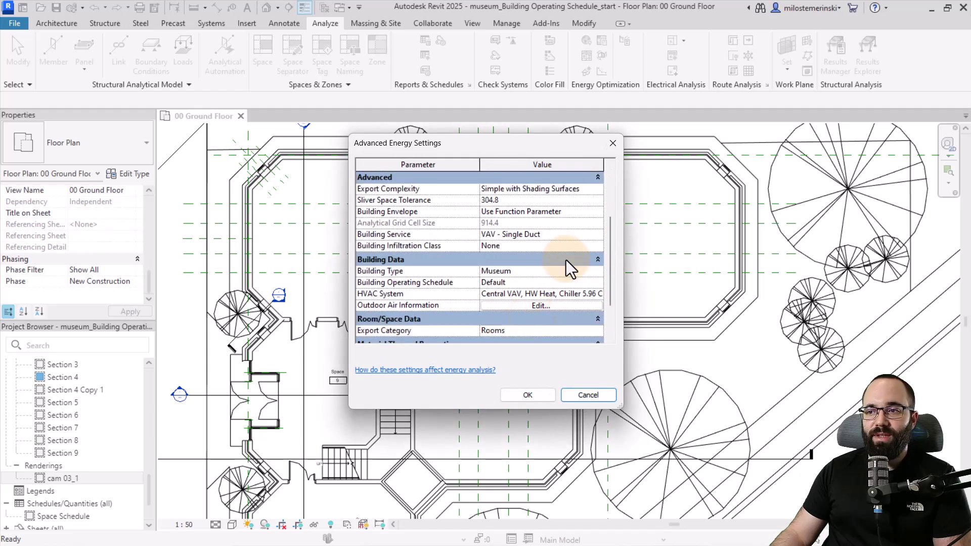
scroll(565, 260, down, 3)
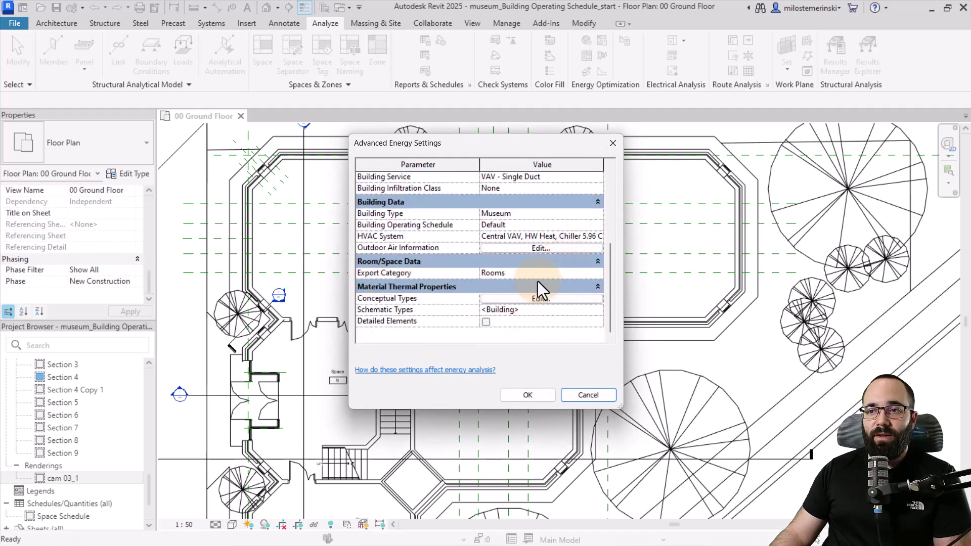
click(599, 275)
click(600, 275)
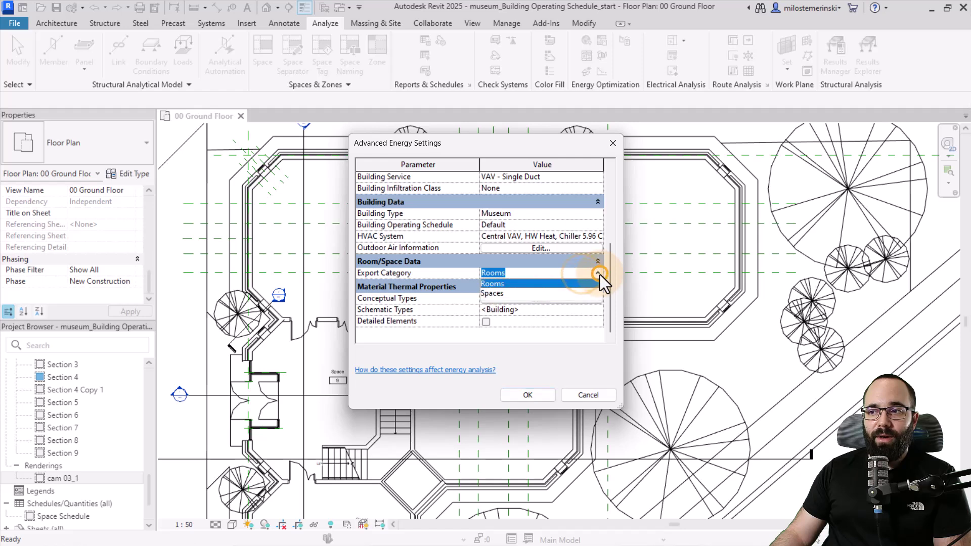
click(489, 296)
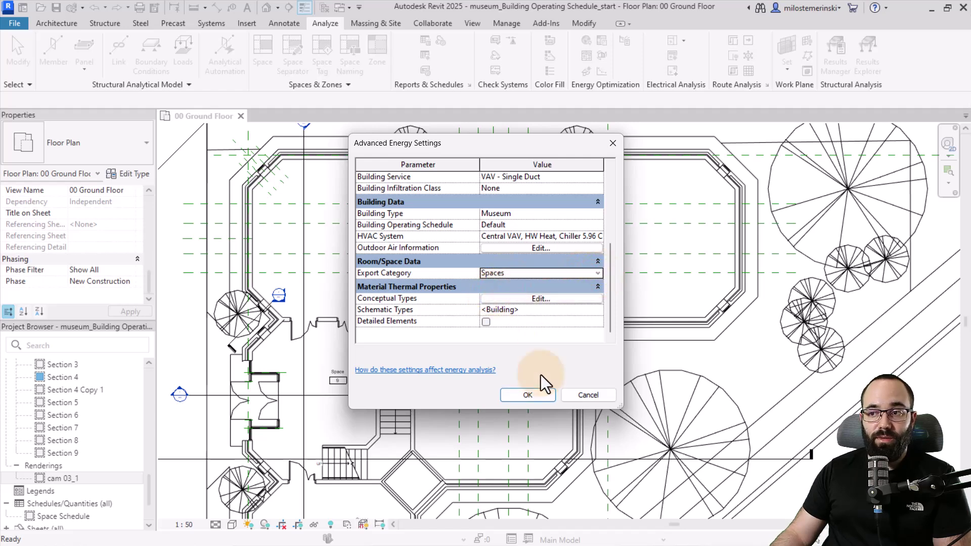
click(531, 394)
click(537, 393)
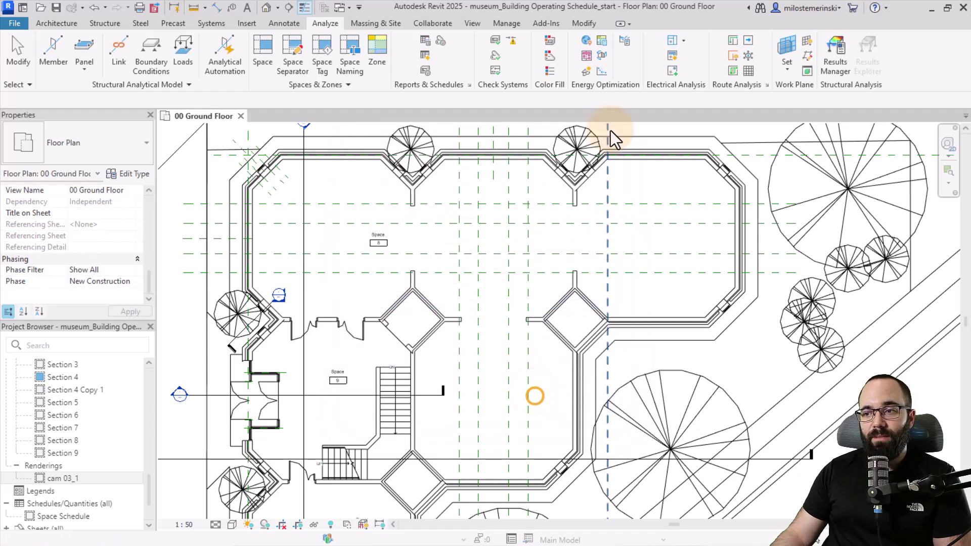
- Create the energy analytical model, accept the warning, and inspect the left hexagonal analytical space
click(587, 72)
click(449, 281)
click(526, 319)
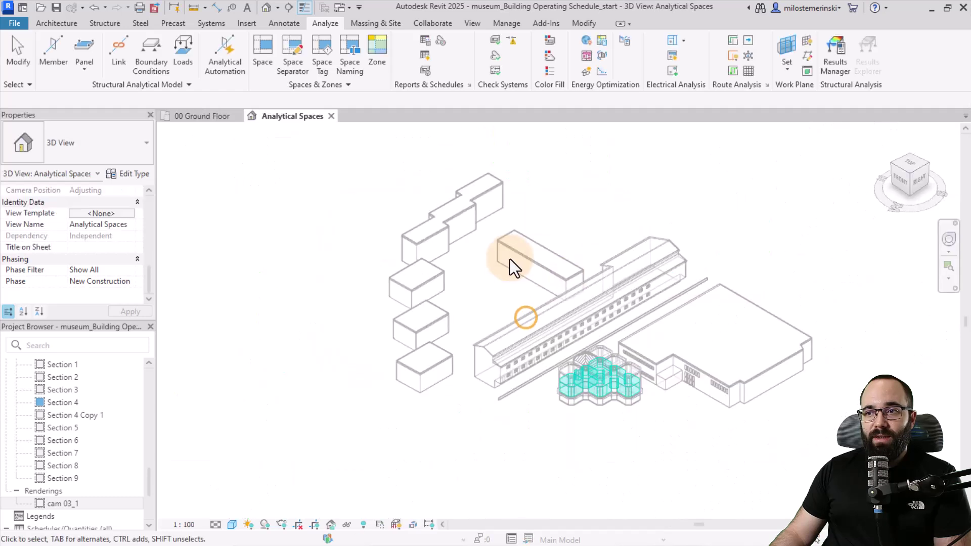
scroll(635, 398, up, 8)
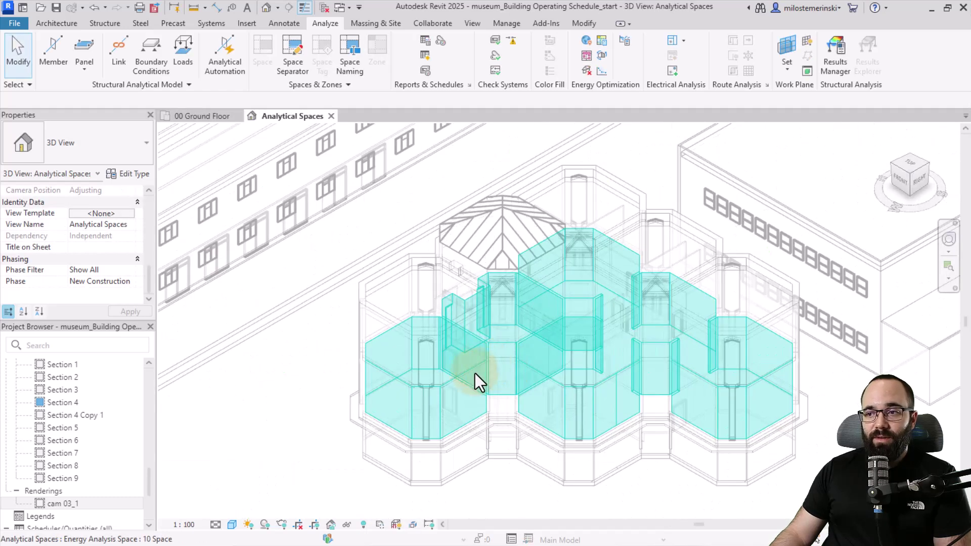
click(370, 356)
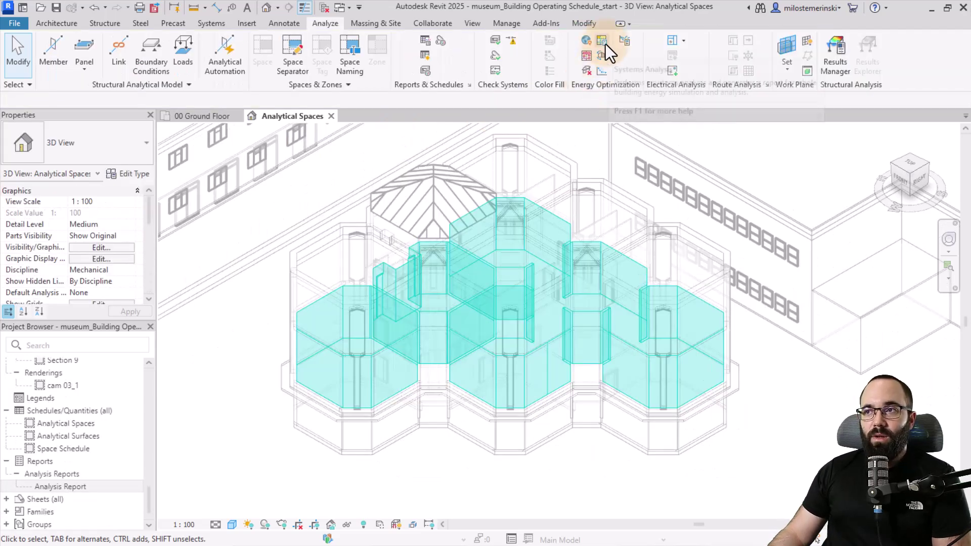
- Run an Annual Building Energy Simulation from Systems Analysis
click(602, 41)
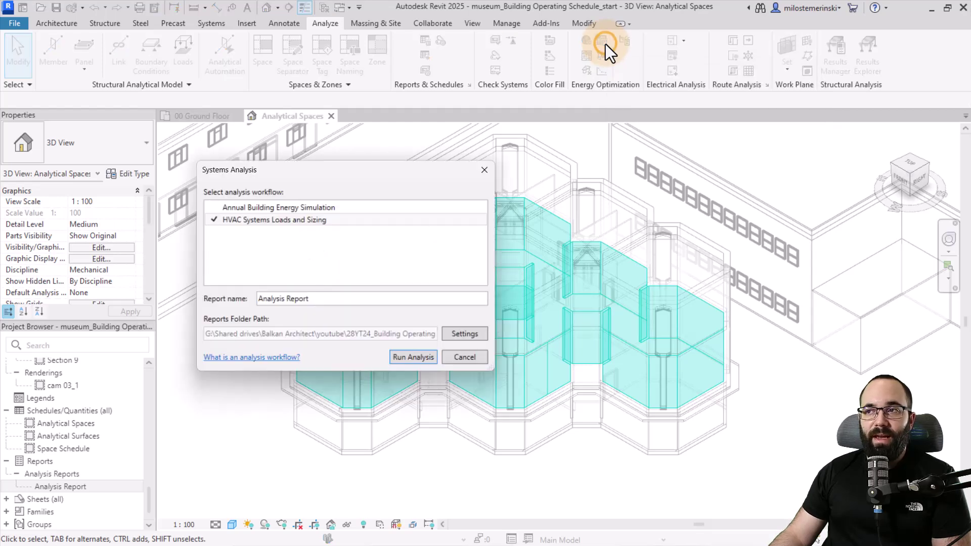
click(233, 208)
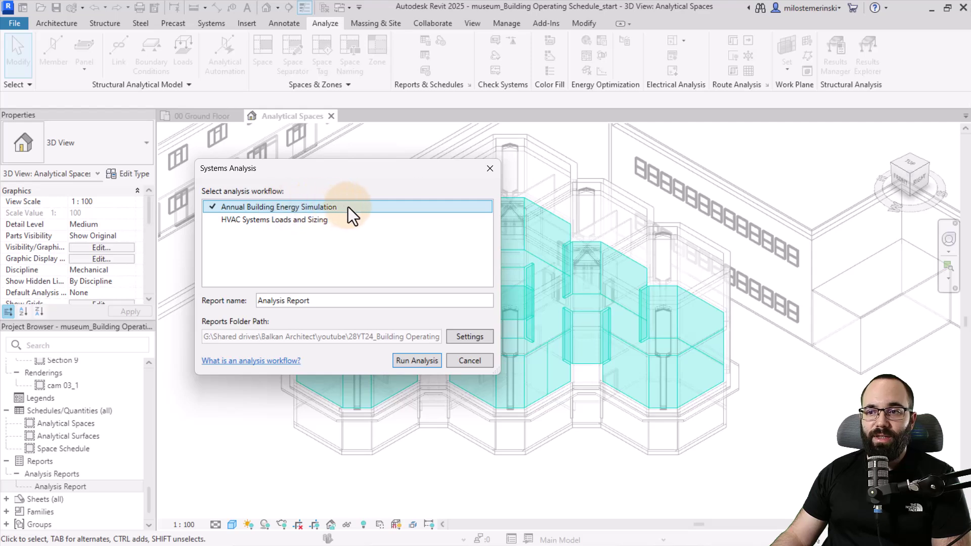
click(415, 360)
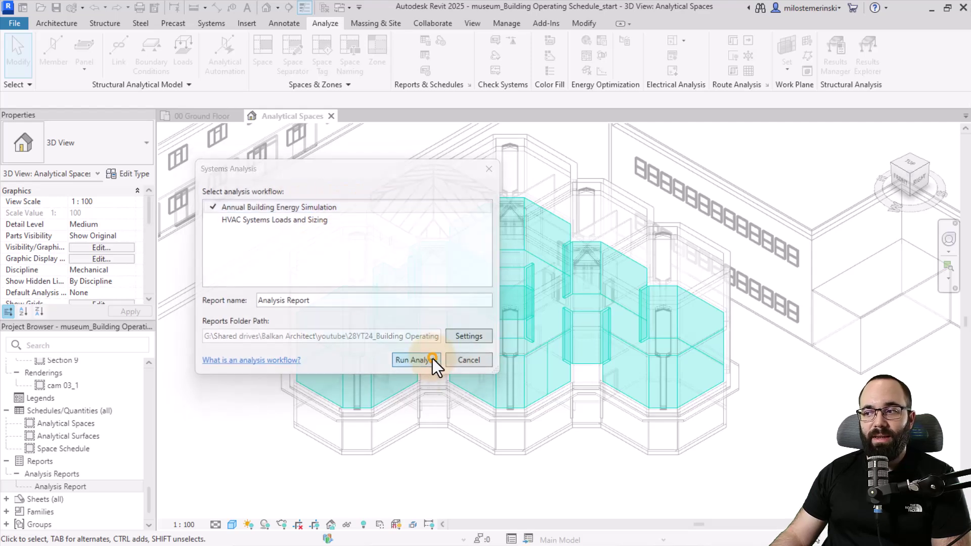
- Open Analysis Report 1 and scroll through its OpenStudio annual results overview
double_click(80, 499)
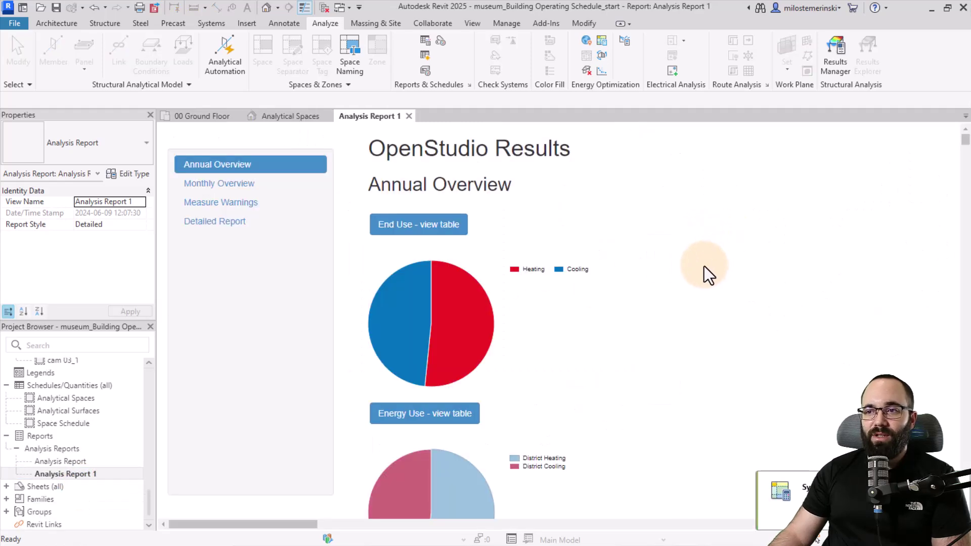
scroll(635, 273, down, 15)
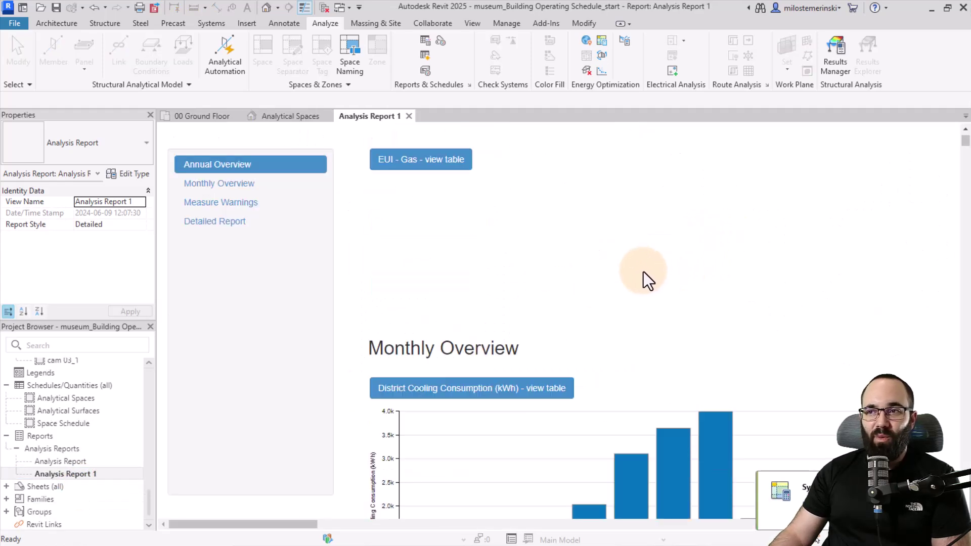
scroll(685, 319, up, 3)
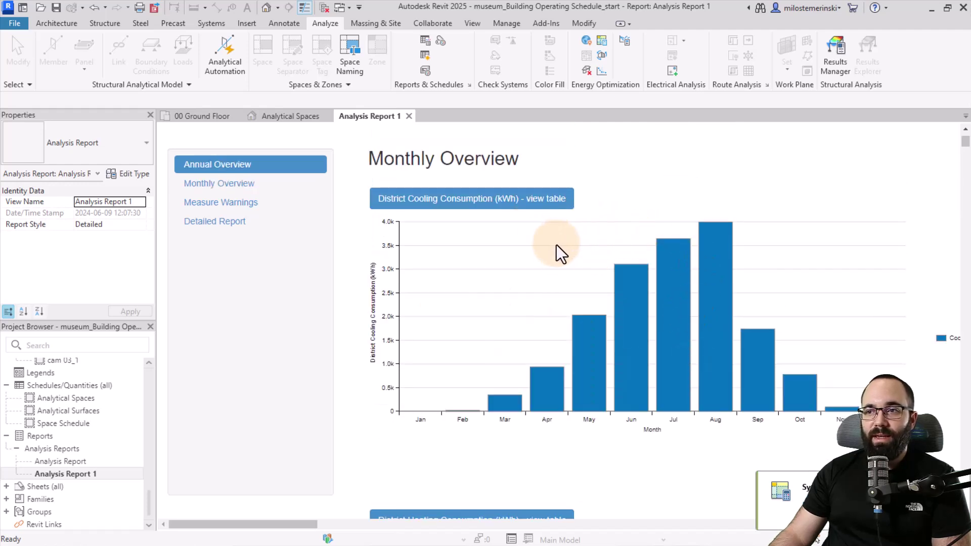
scroll(555, 269, down, 5)
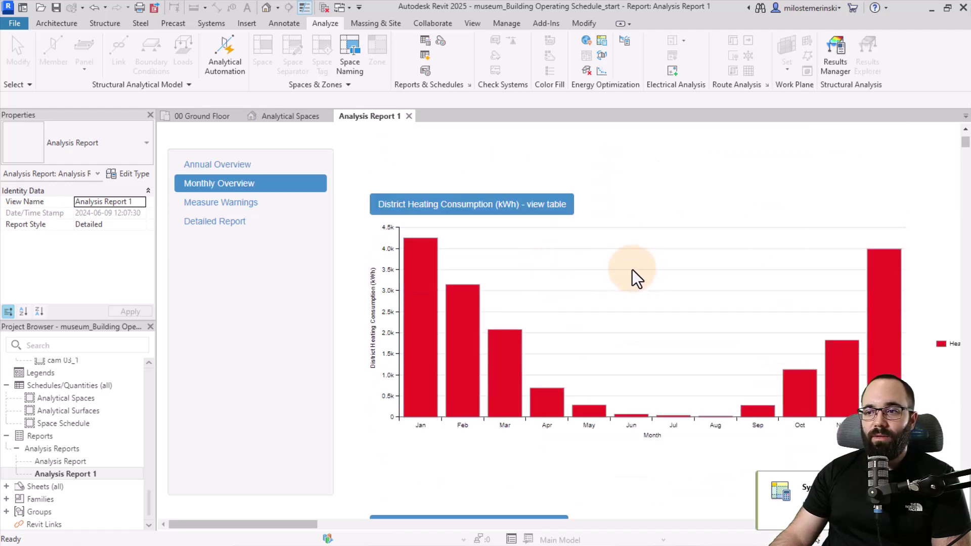
scroll(579, 283, down, 6)
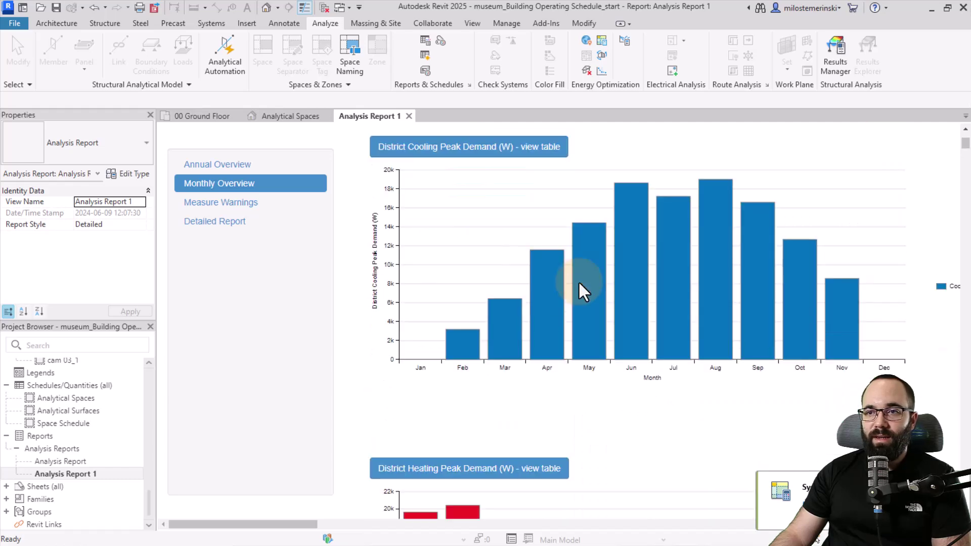
scroll(578, 283, up, 2)
scroll(578, 283, down, 6)
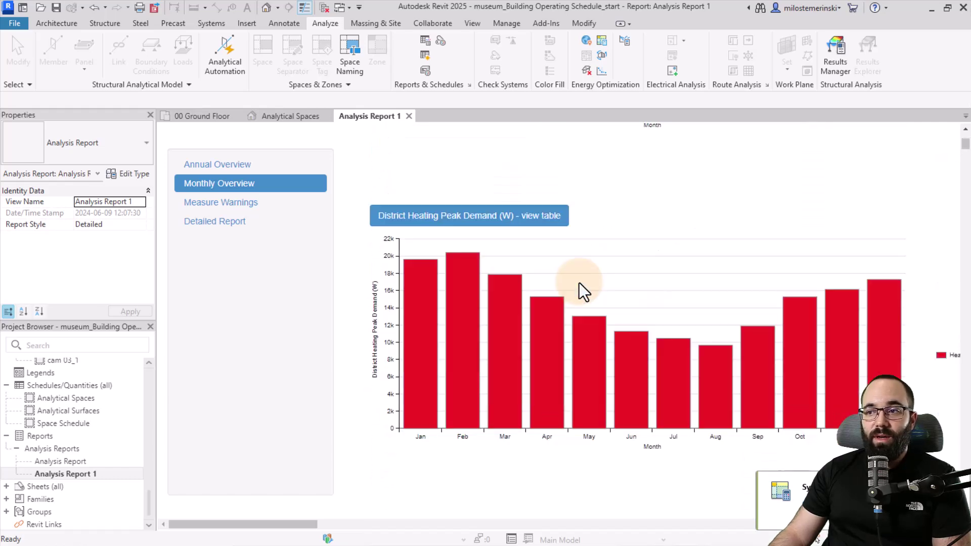
scroll(577, 283, down, 20)
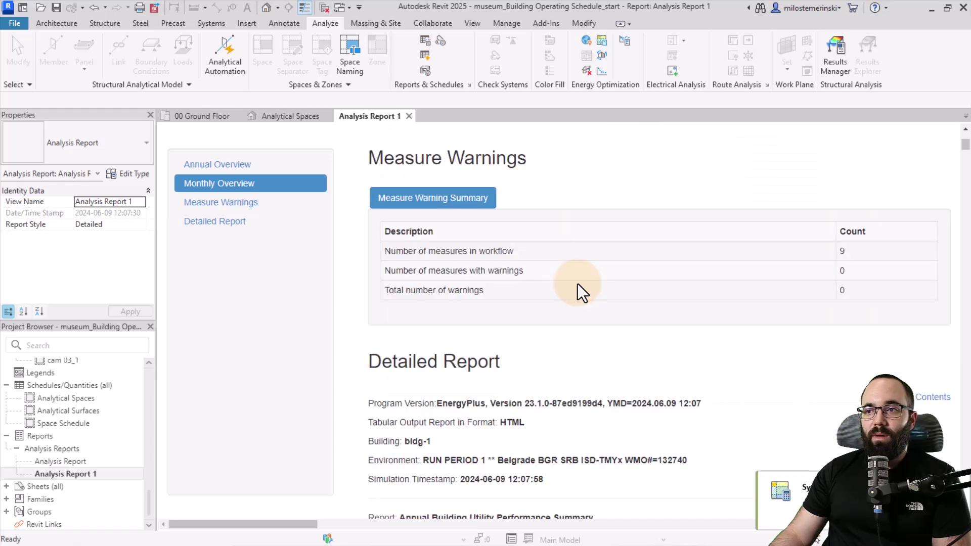
scroll(578, 284, down, 20)
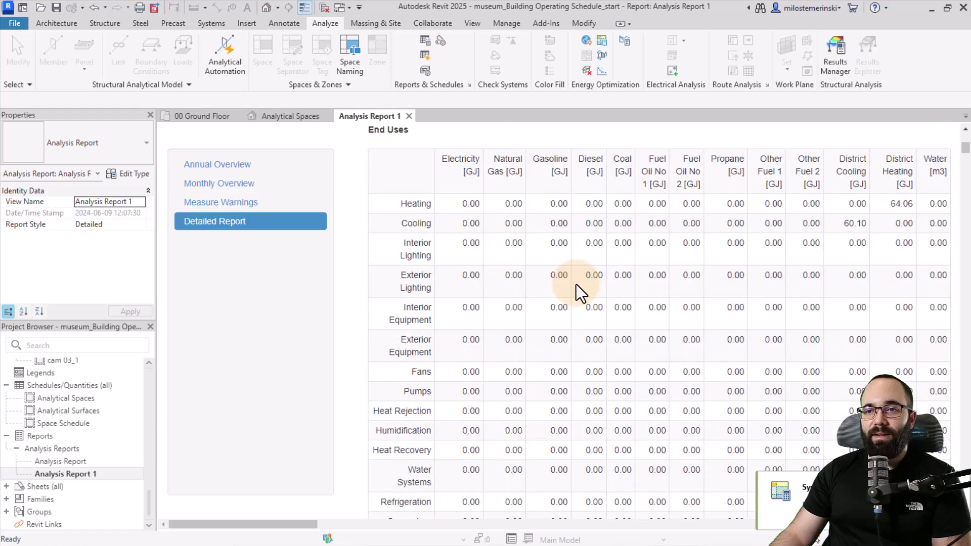
scroll(575, 284, down, 20)
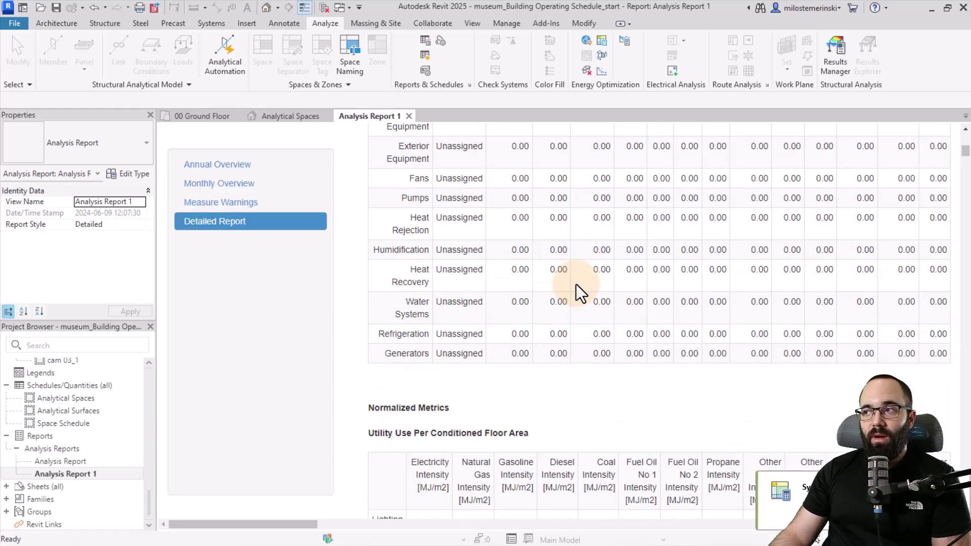
scroll(575, 284, down, 20)
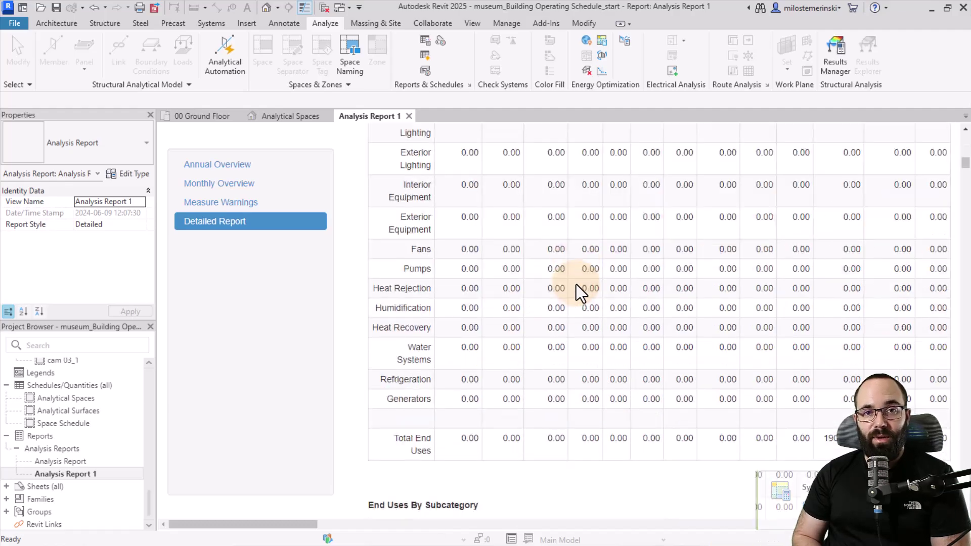
scroll(575, 284, down, 20)
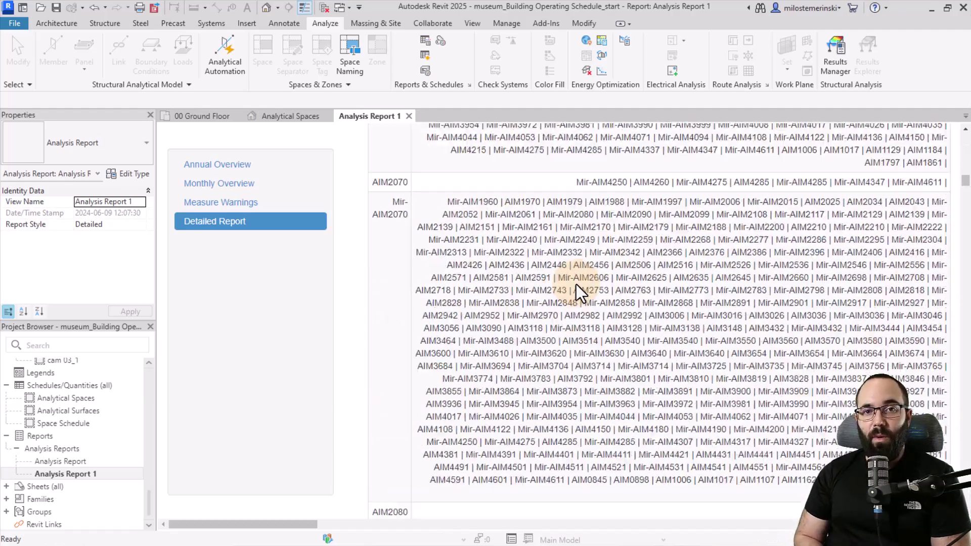
scroll(576, 284, down, 15)
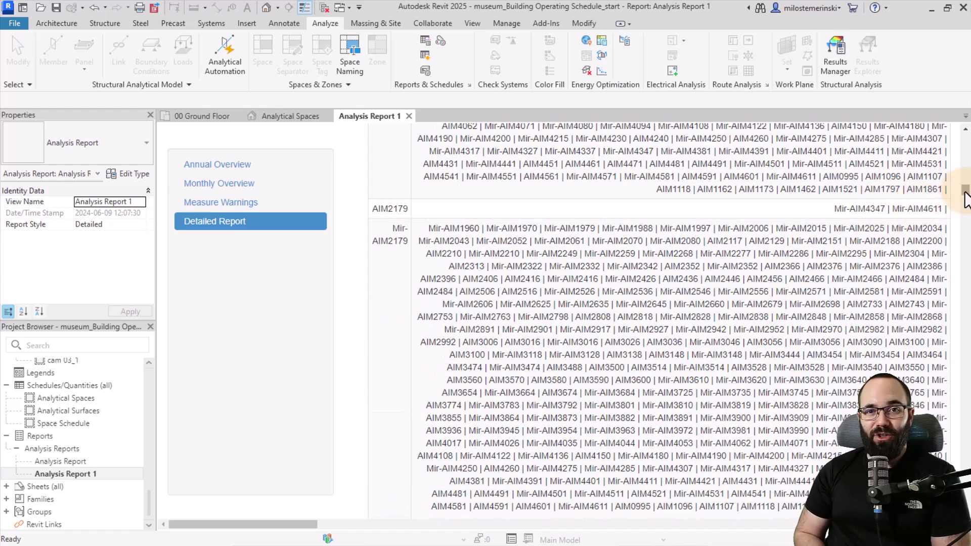
drag(964, 190, 967, 120)
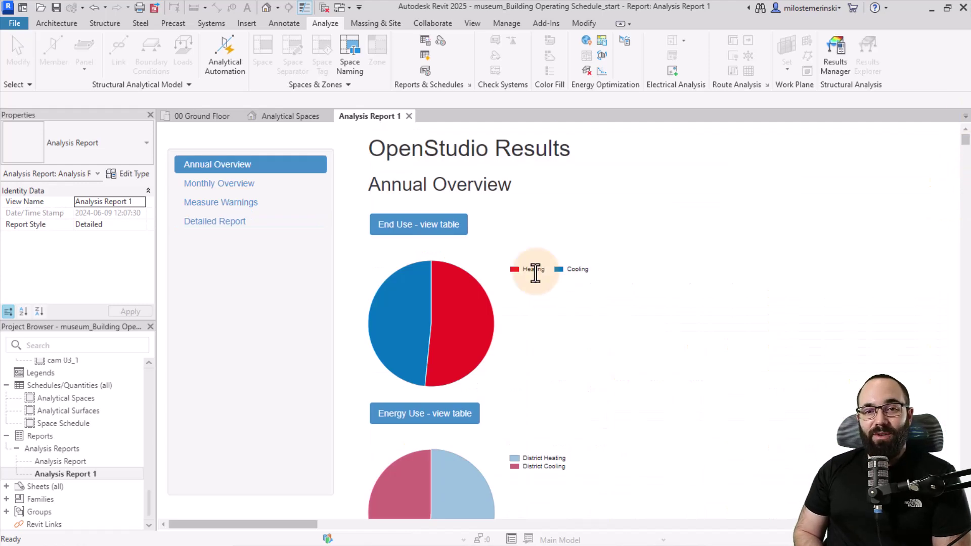